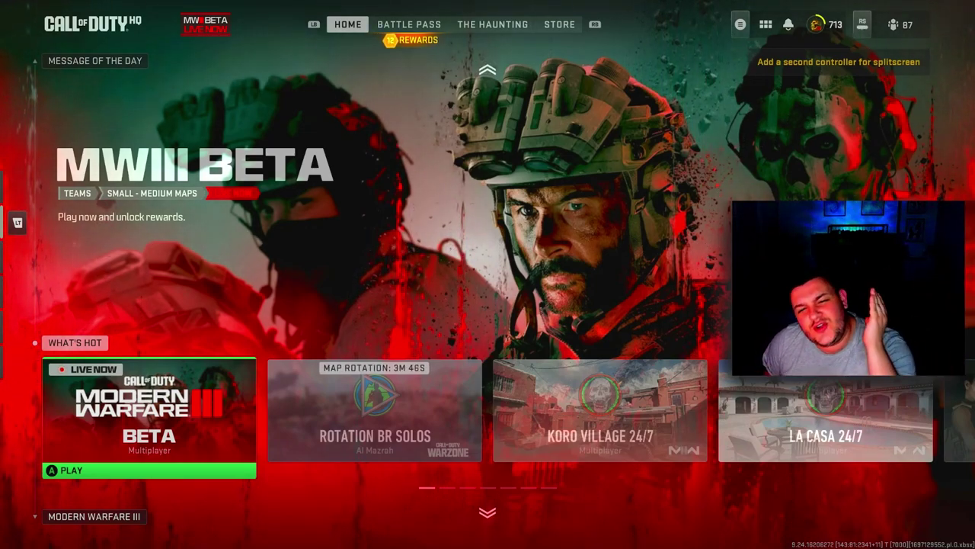
Step: Bring up the side panel's Settings and highlight the Controller category
key("F1")
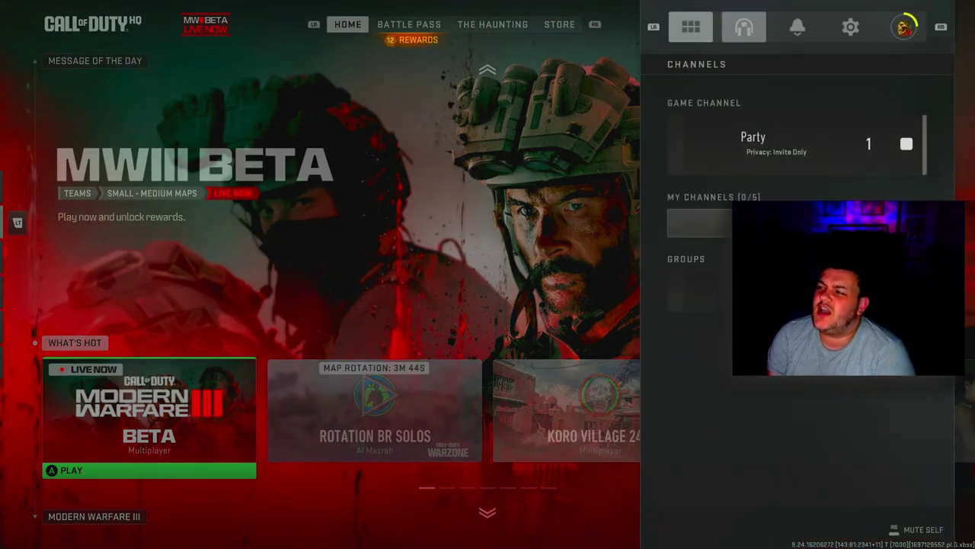
key("Escape")
key("Down")
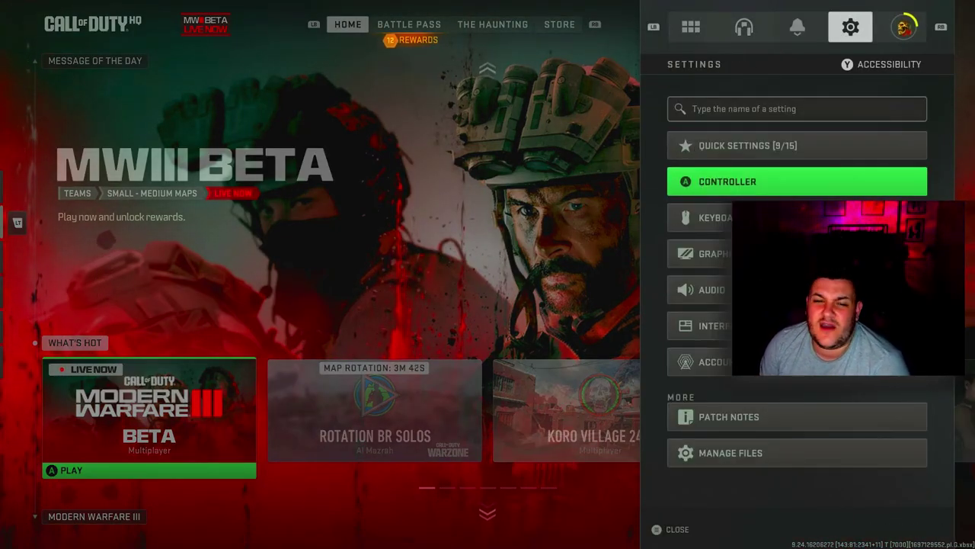
key("Return")
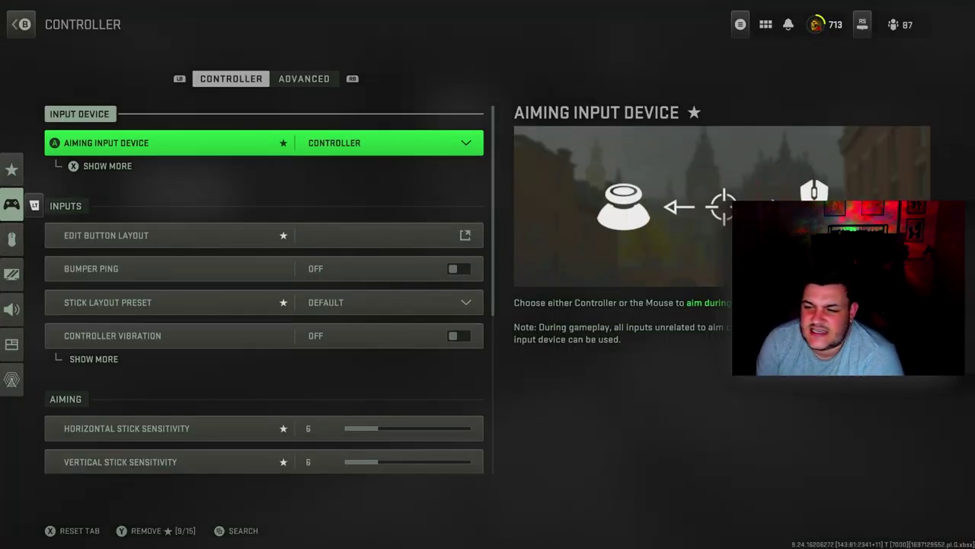
key("Down")
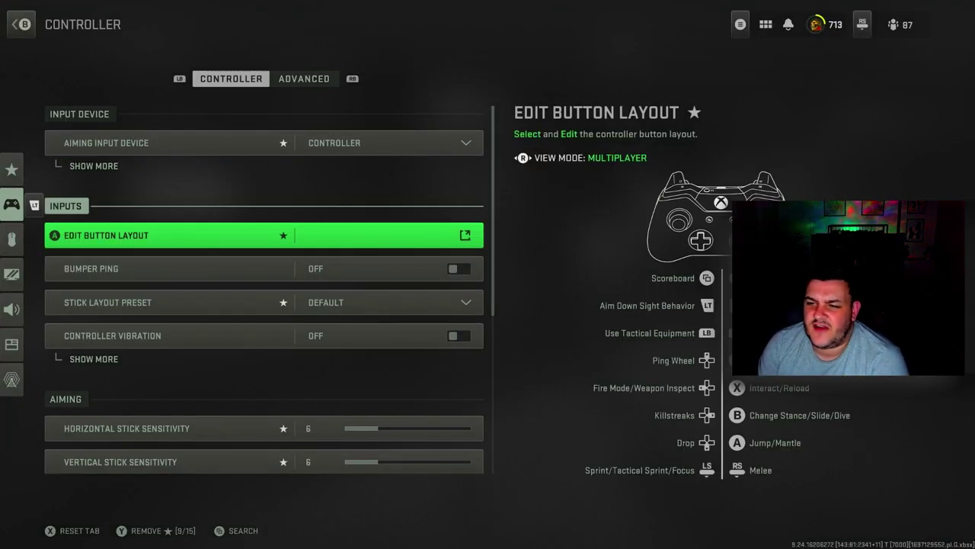
key("Down")
key("Down")
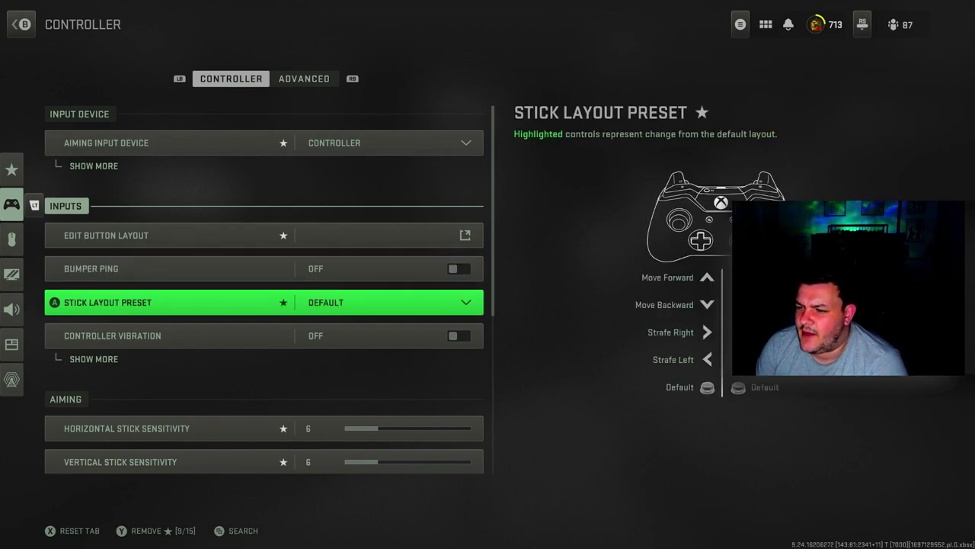
key("Down")
key("Down")
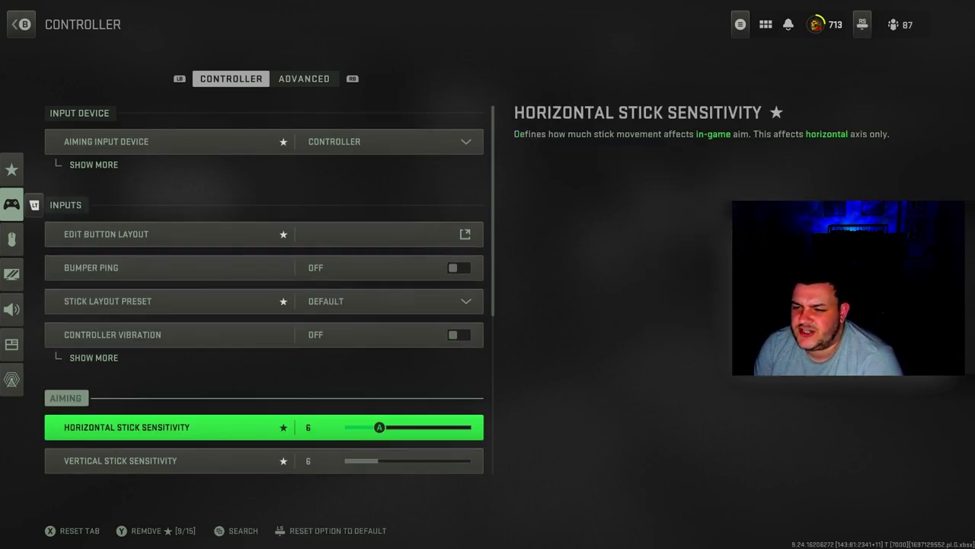
key("Down")
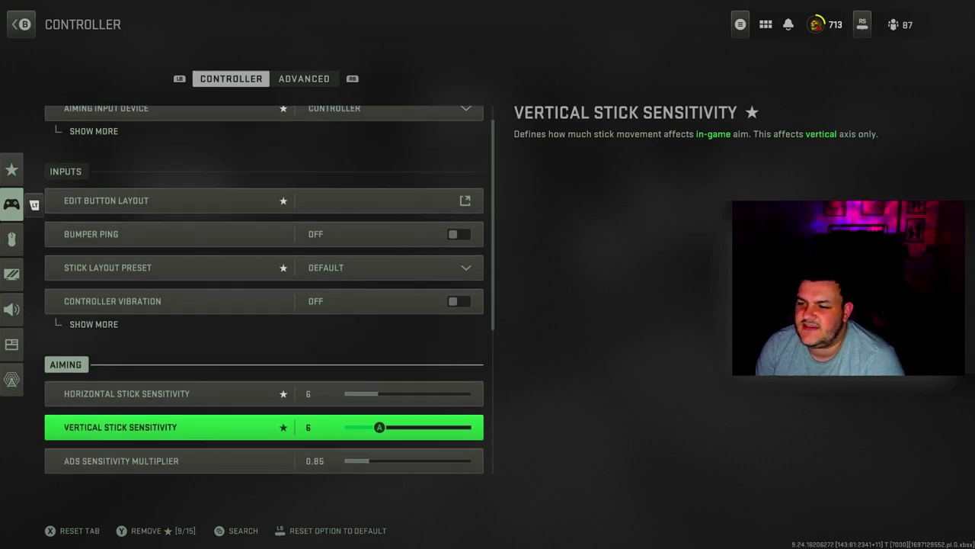
key("Down")
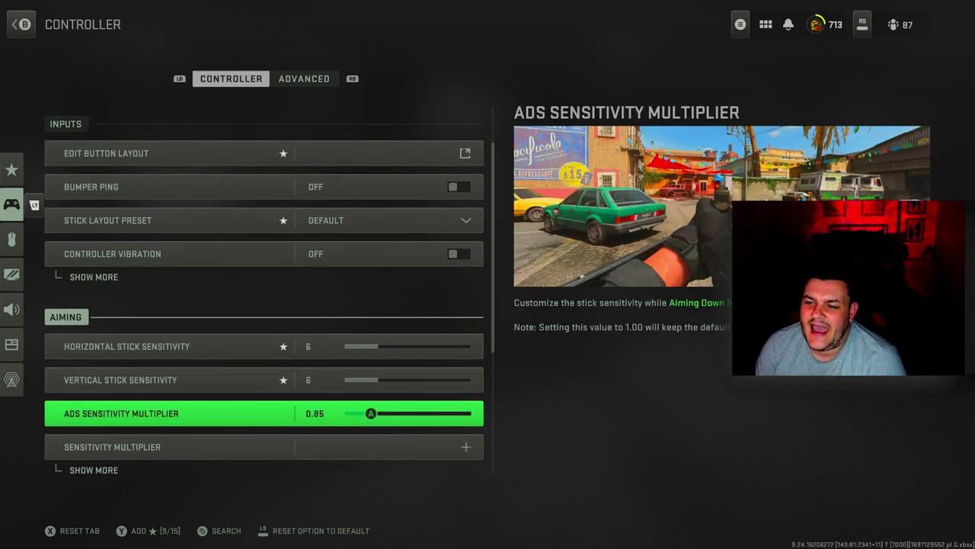
key("Down")
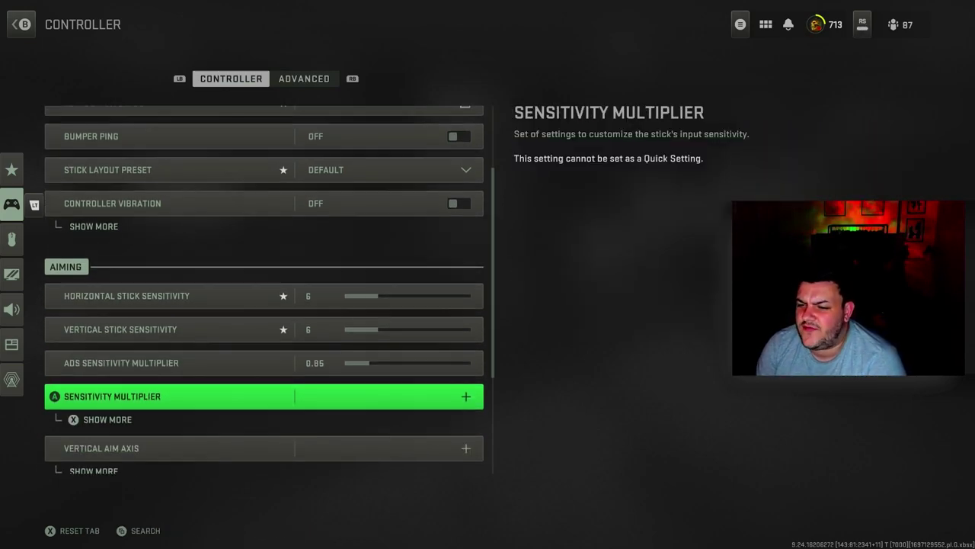
key("x")
key("Down")
key("Down")
key("Down")
key("Down")
key("Down")
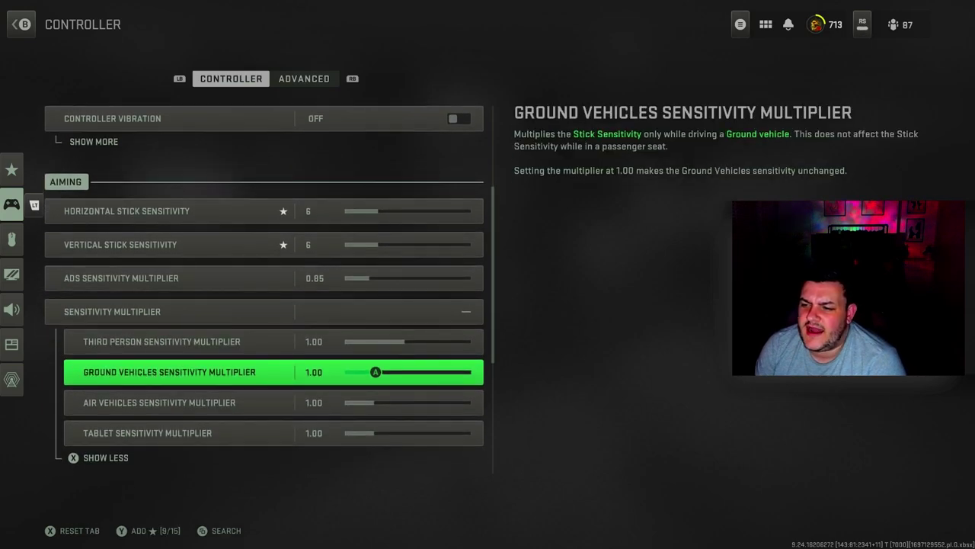
key("Up")
key("Up")
key("Up")
key("Up")
key("Up")
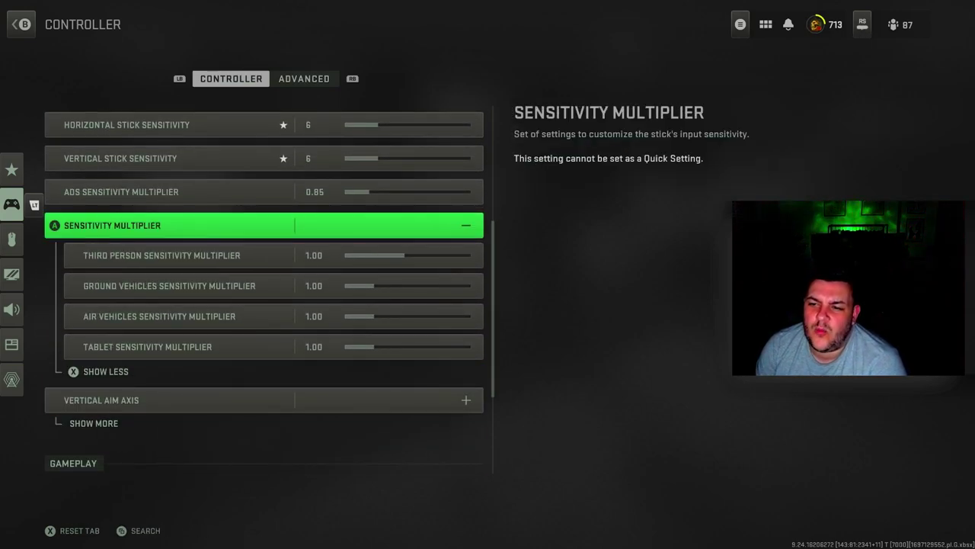
key("x")
key("Down")
key("x")
key("Down")
key("Down")
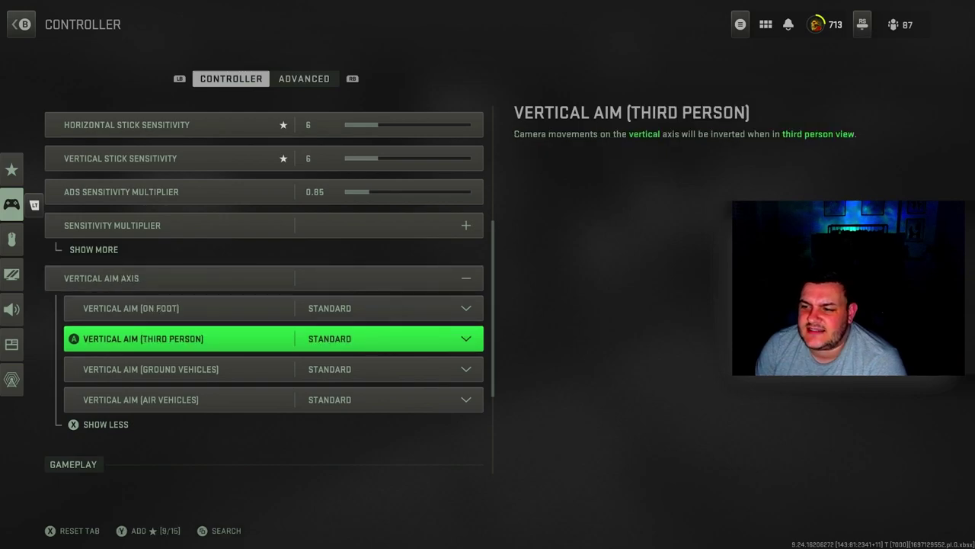
key("Up")
key("Up")
key("x")
key("Down")
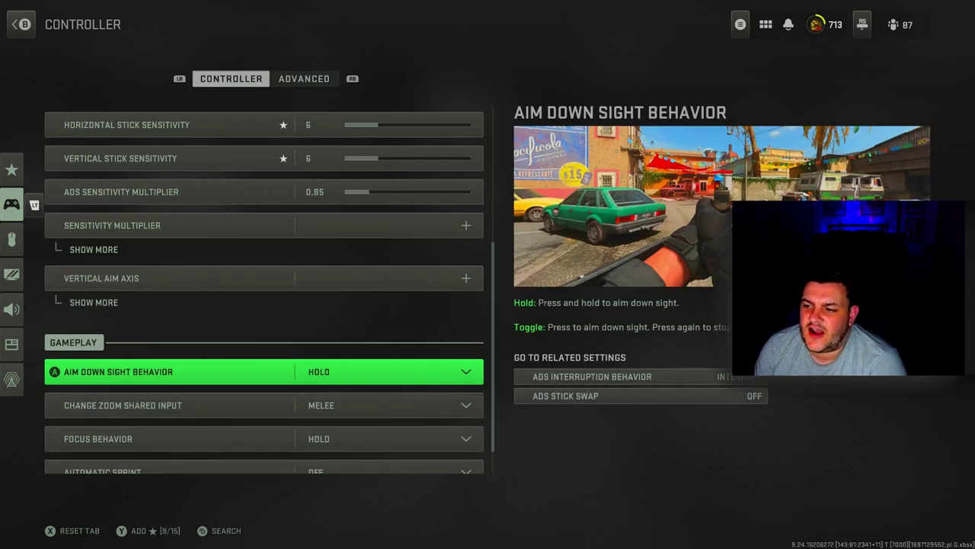
key("Down")
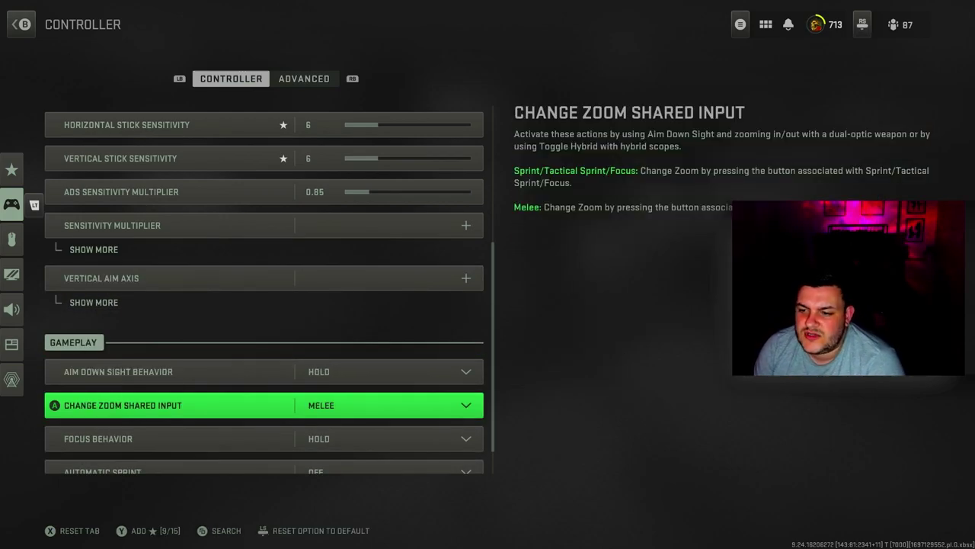
key("Down")
key("Down")
key("Down")
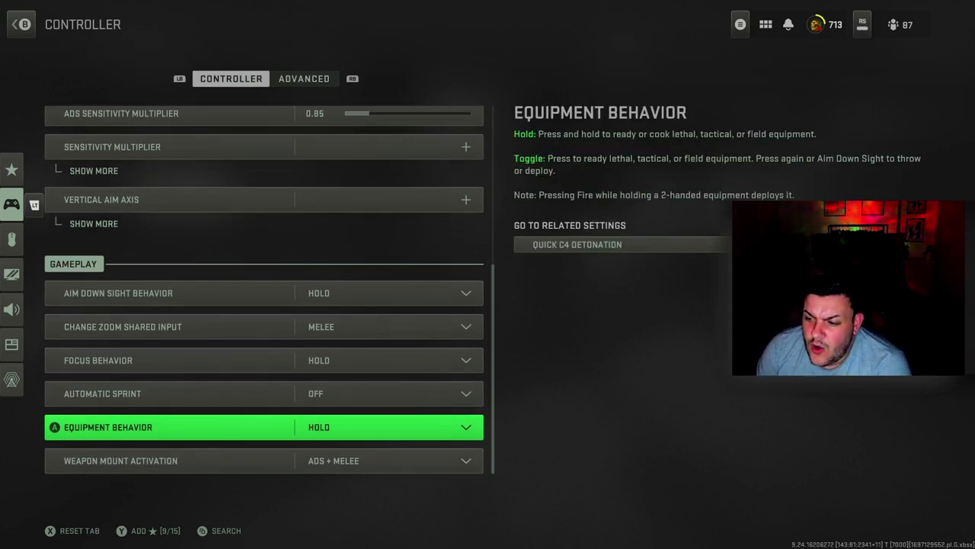
key("Down")
key("Down")
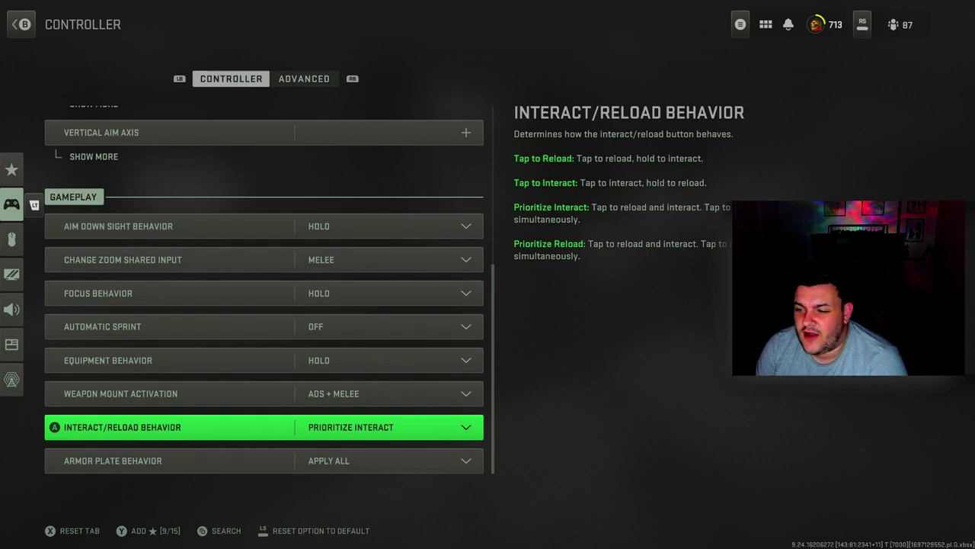
Step: Change Interact/Reload Behavior from Prioritize Interact to Prioritize Reload
key("Return")
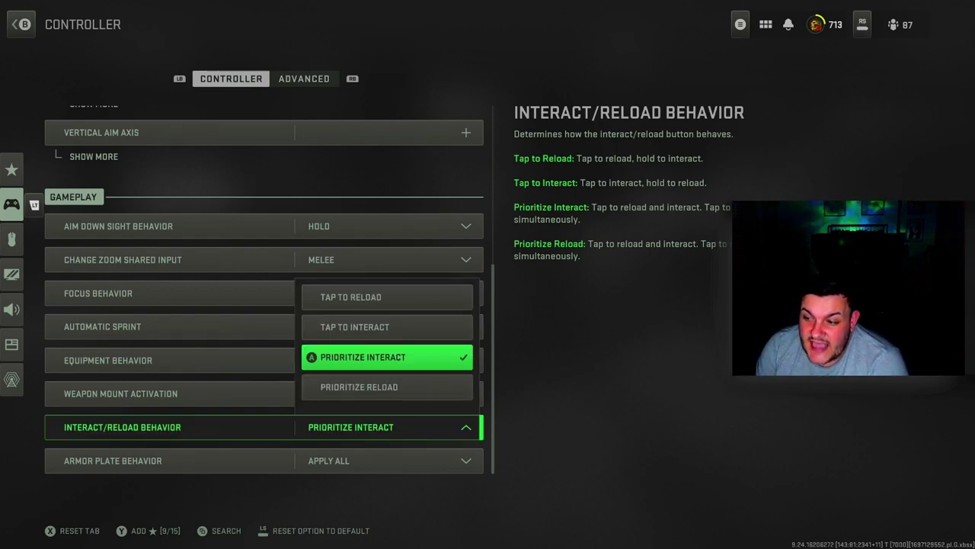
key("Down")
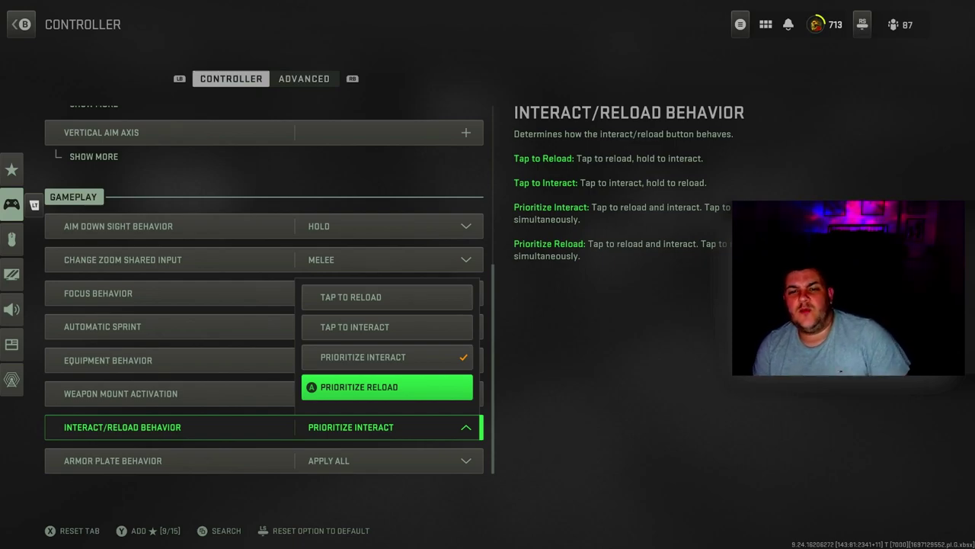
key("Return")
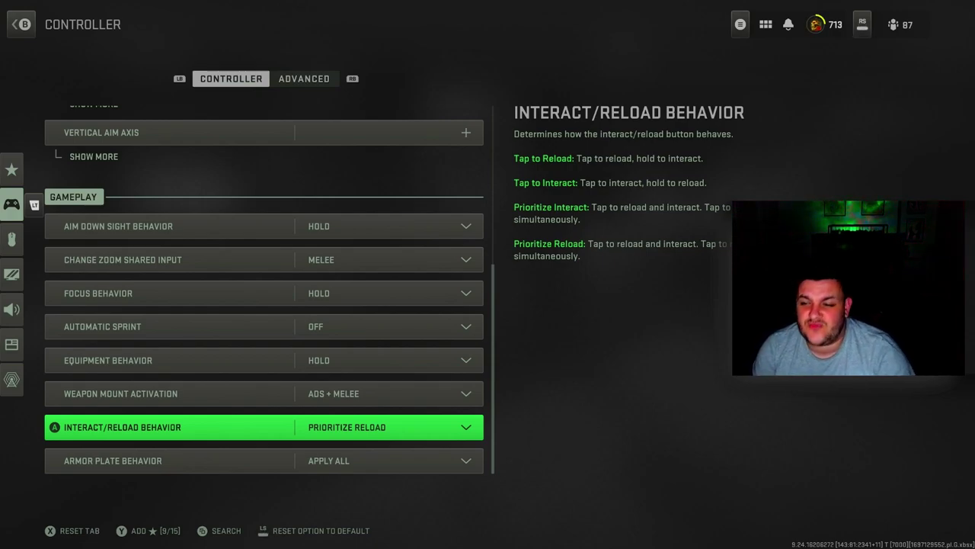
Step: Switch to the Advanced controller tab and check Aim Assist Type without changing it
key("Down")
key("Down")
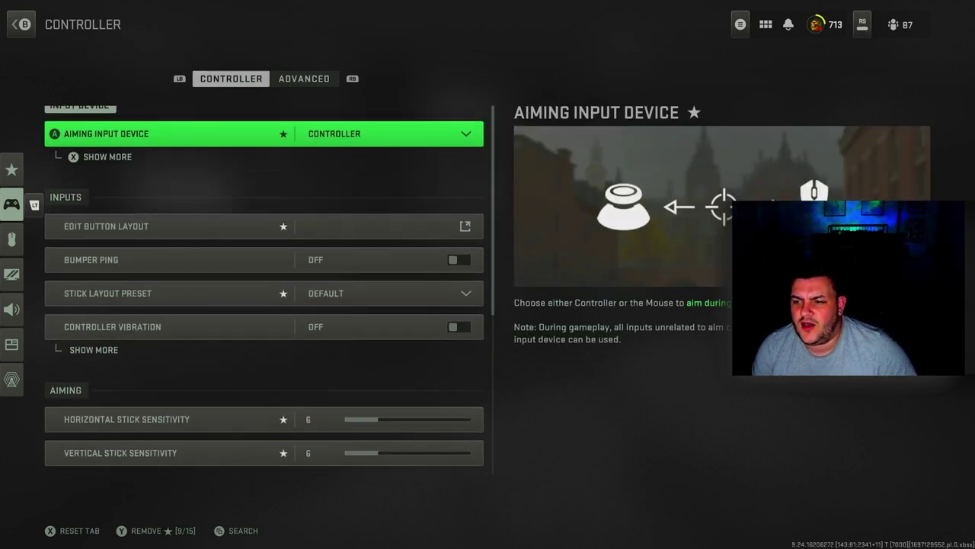
key("e")
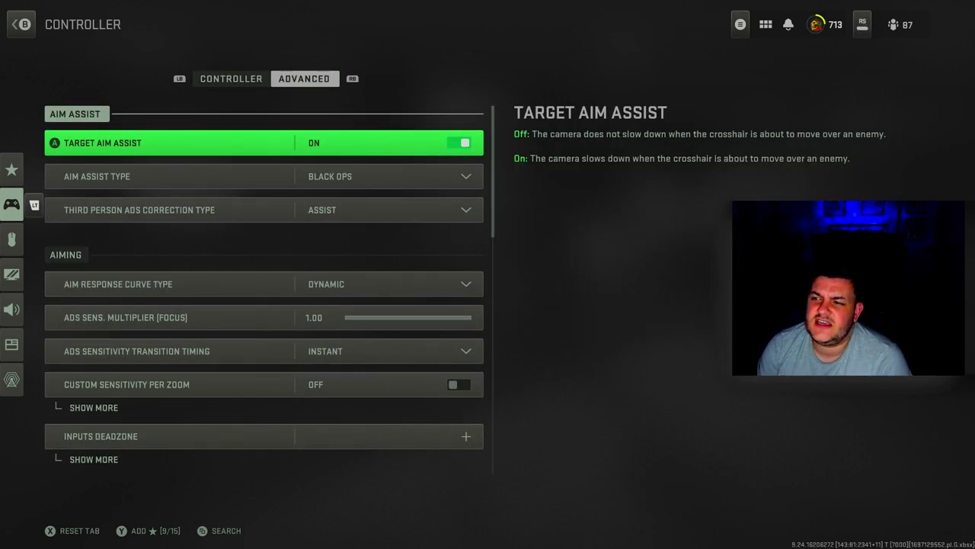
key("Down")
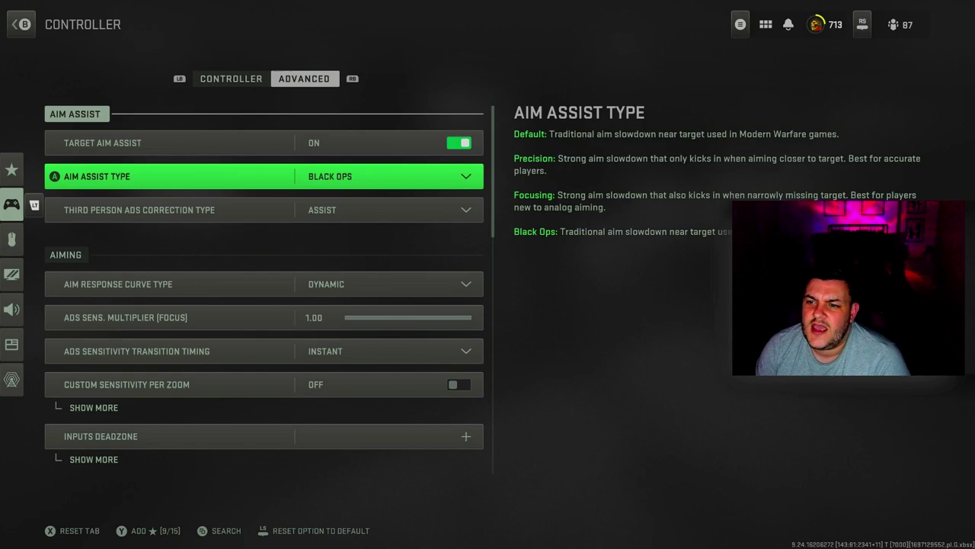
key("Return")
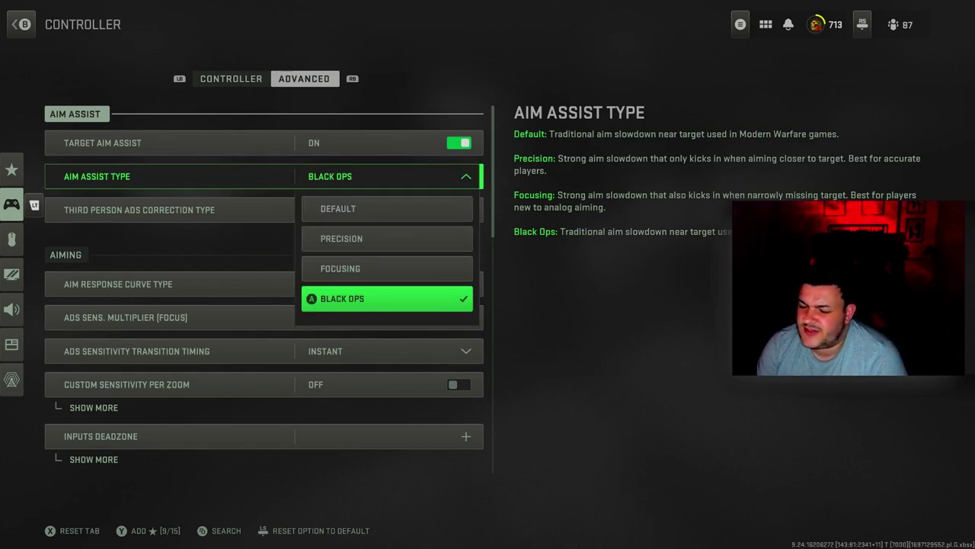
key("Up")
key("Up")
key("Up")
key("Escape")
Step: Review Third Person ADS Correction (kept Assist), aim curve, ADS multiplier and per-zoom sensitivity rows
key("Down")
key("Return")
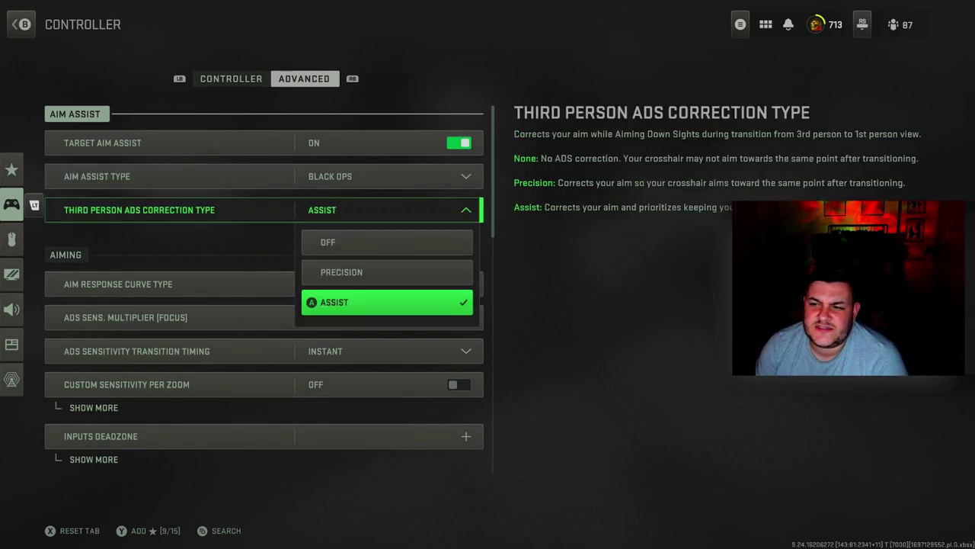
key("Escape")
key("Down")
key("Down")
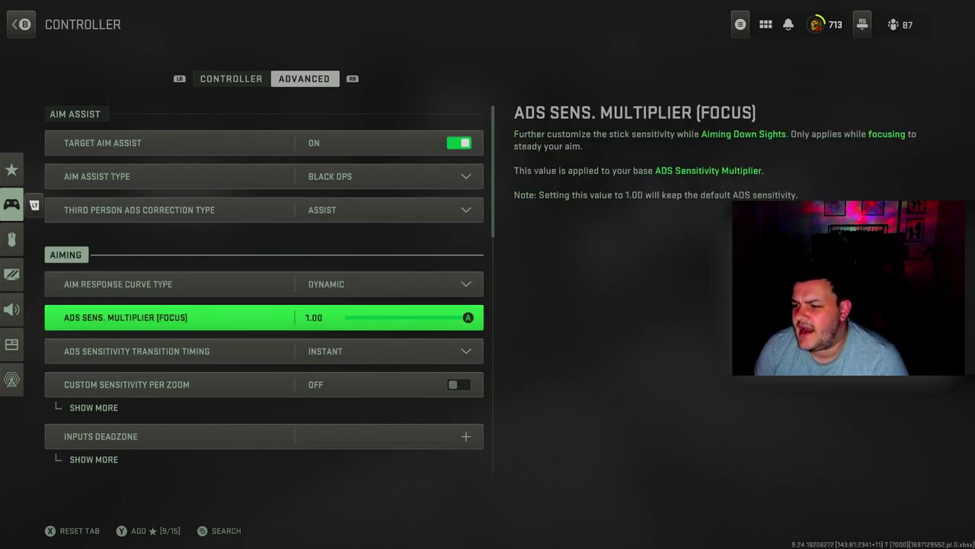
key("Up")
key("Down")
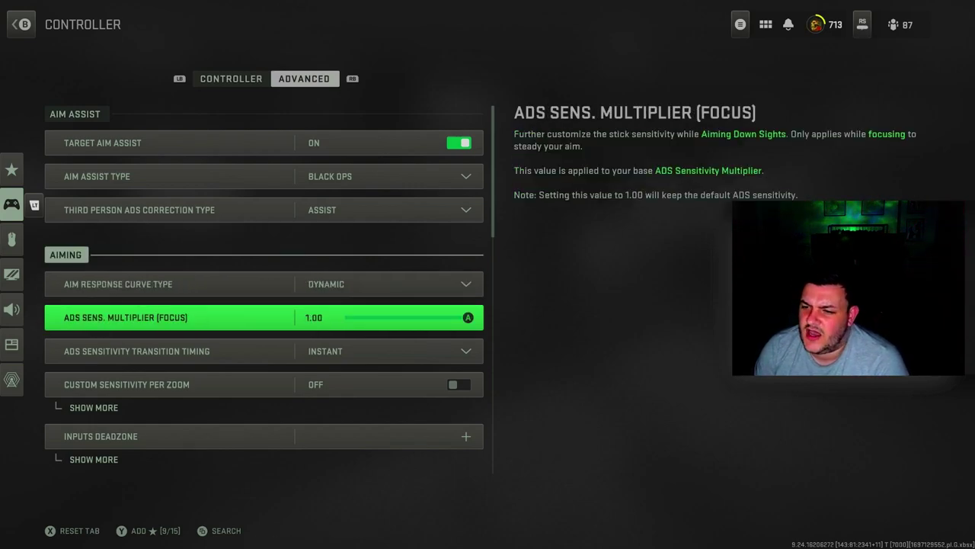
key("Down")
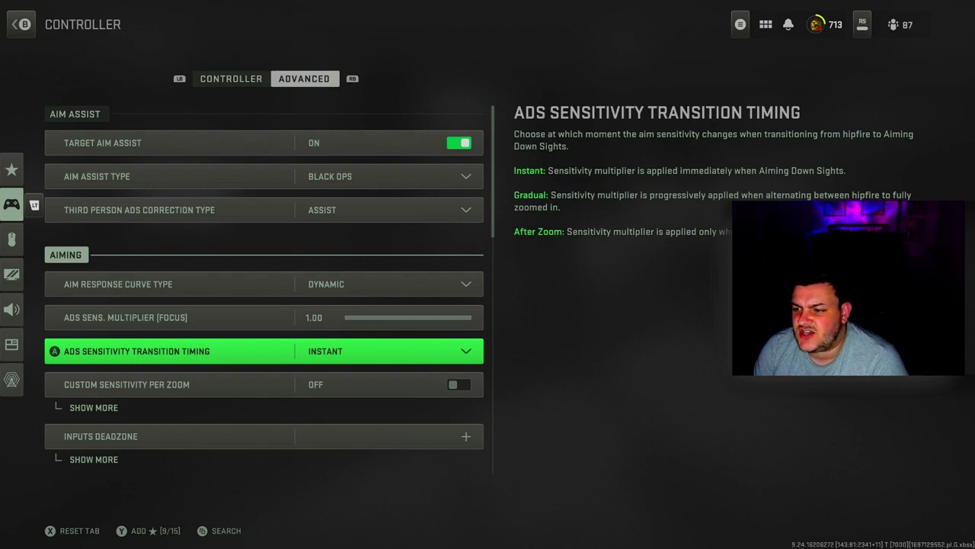
key("Down")
key("x")
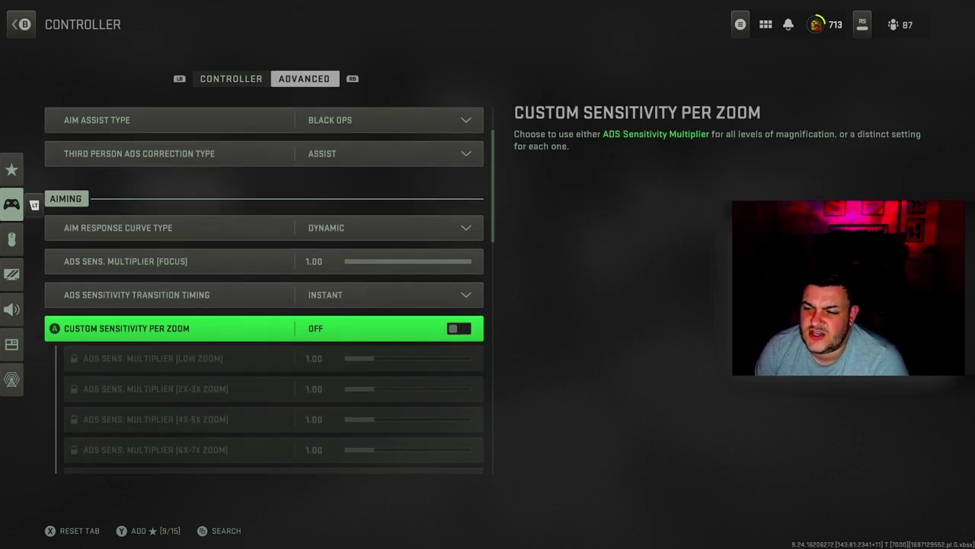
key("Down")
Step: Expand Inputs Deadzone and lower Right Stick Min to 0.05
key("x")
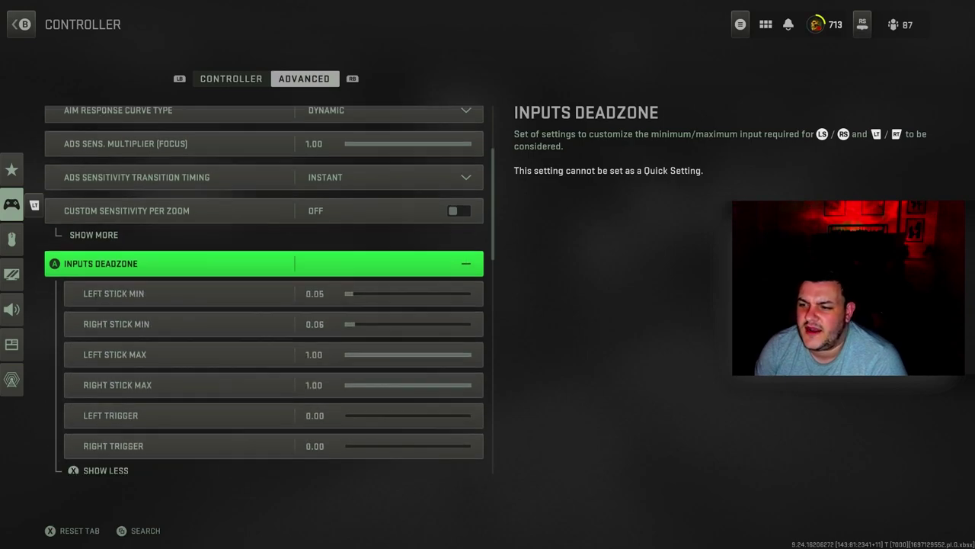
key("Down")
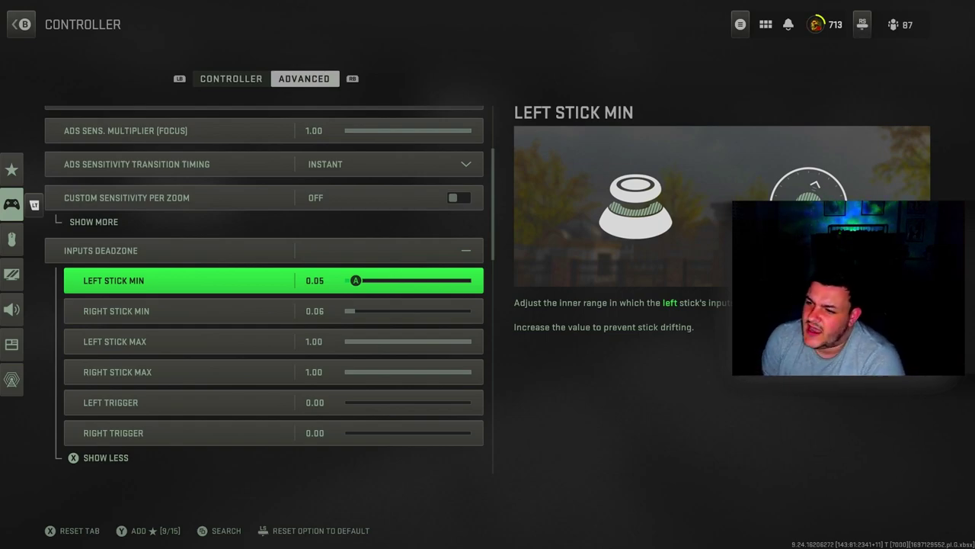
key("Down")
key("Down")
key("Up")
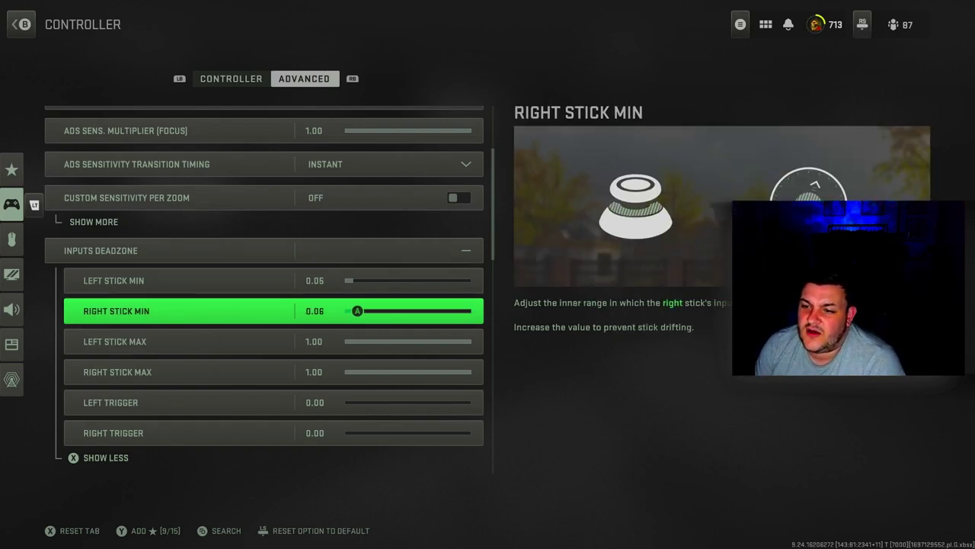
key("Left")
key("Down")
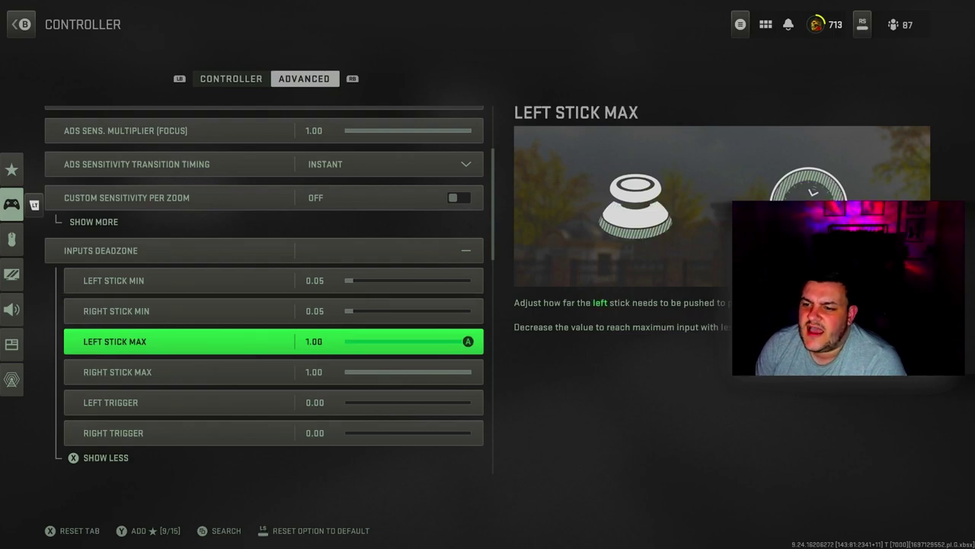
Step: Check Controller Orientation and keep Sprint/Tactical Sprint Behavior on Toggle
key("Down")
key("Down")
key("Down")
key("Down")
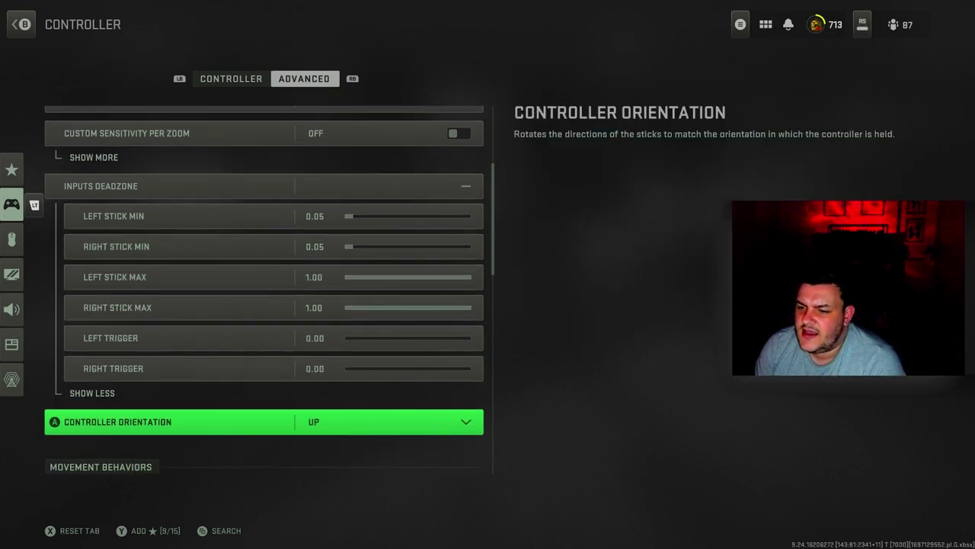
key("Up")
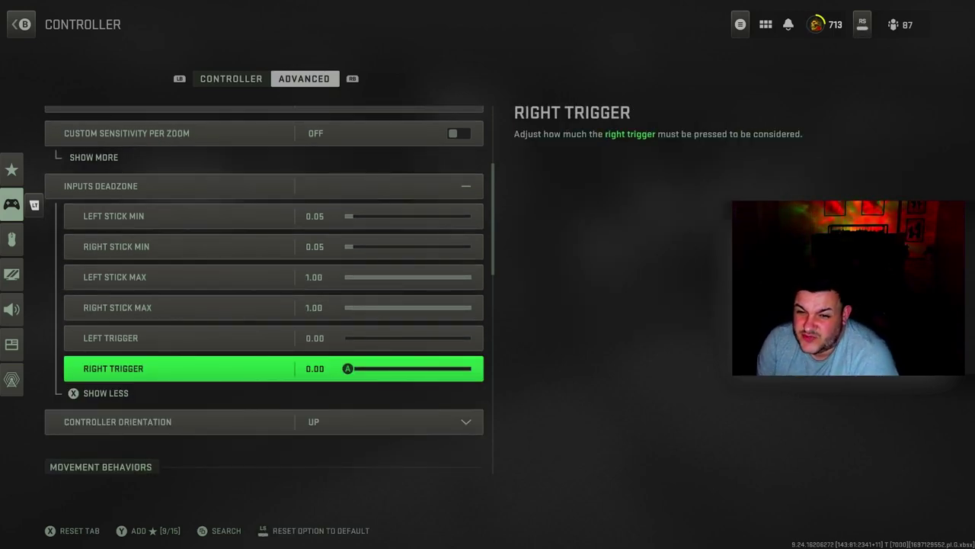
key("Down")
key("Down")
key("Up")
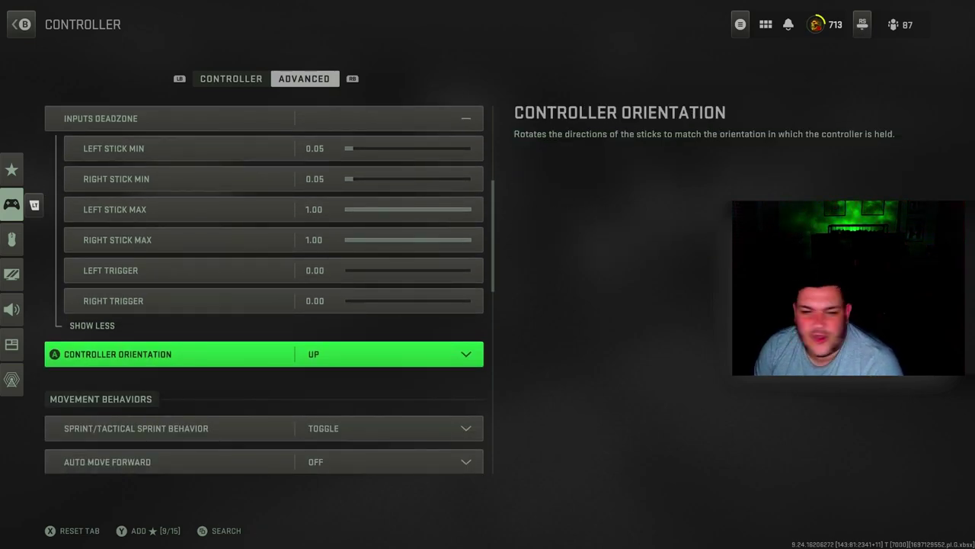
key("Down")
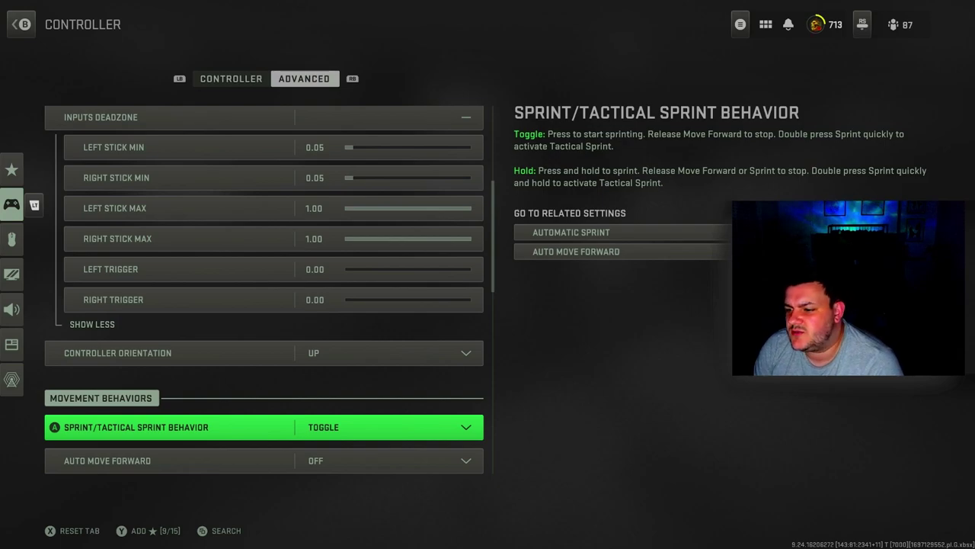
key("Return")
key("Down")
key("Escape")
key("Down")
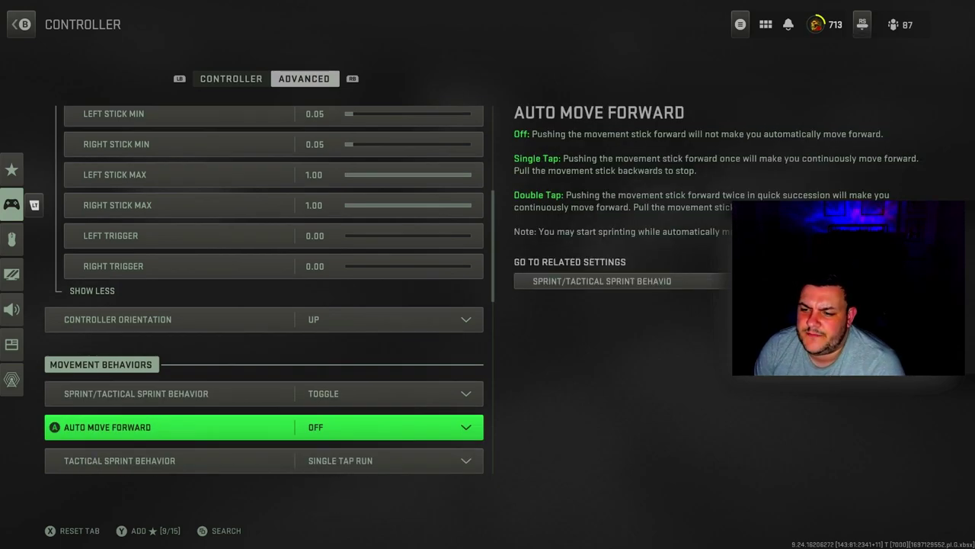
Step: Review the Tactical Sprint Behavior options, keeping Single Tap Run
key("Down")
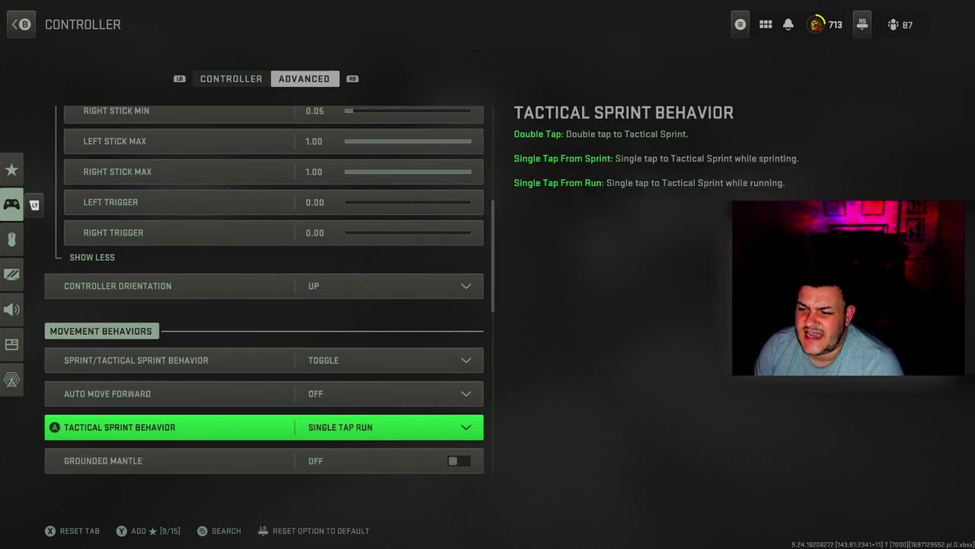
key("Return")
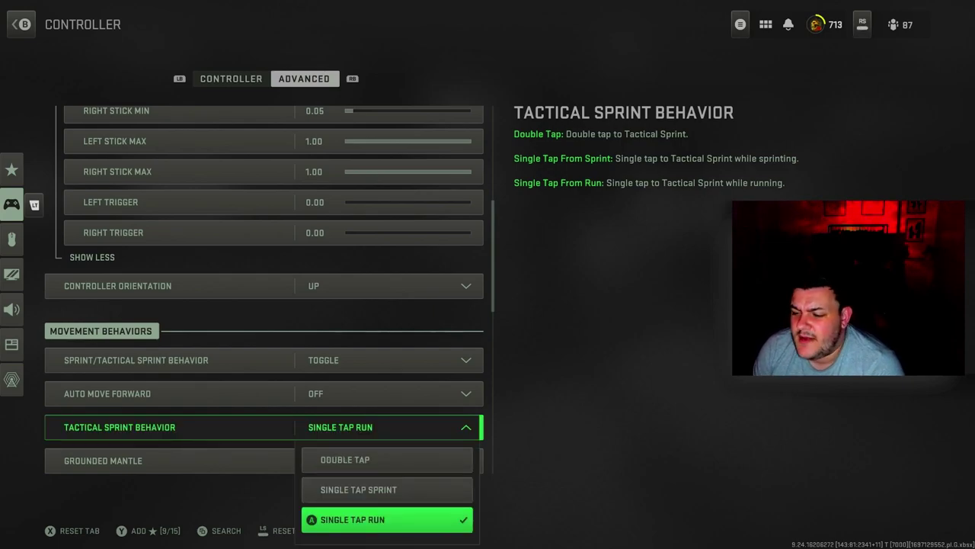
key("Up")
key("Up")
key("Down")
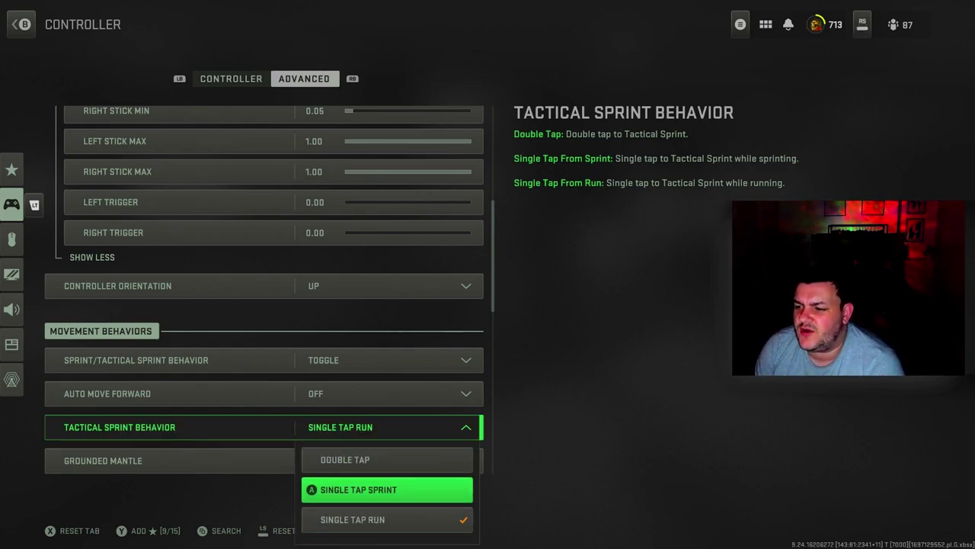
key("Down")
key("Return")
key("Down")
key("Down")
key("Down")
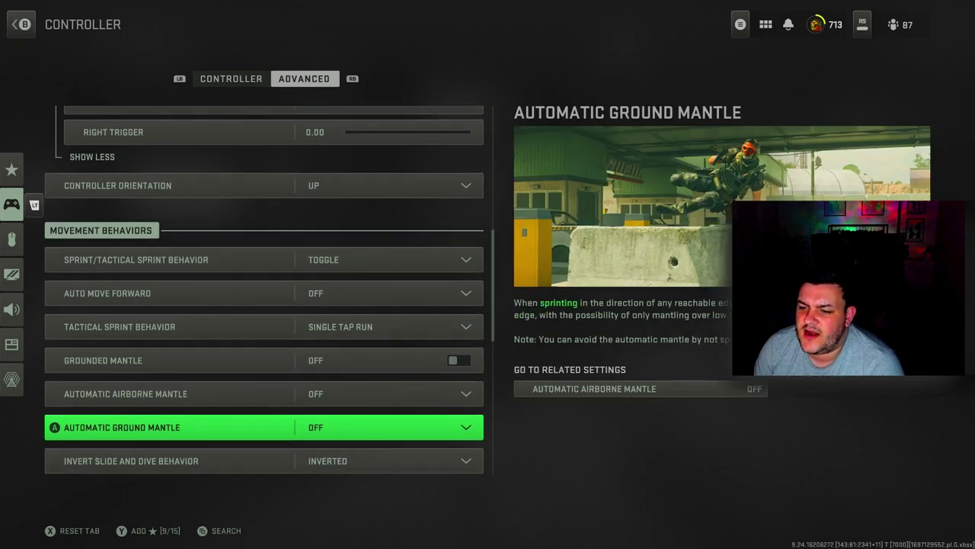
key("Up")
key("Up")
key("Up")
key("Return")
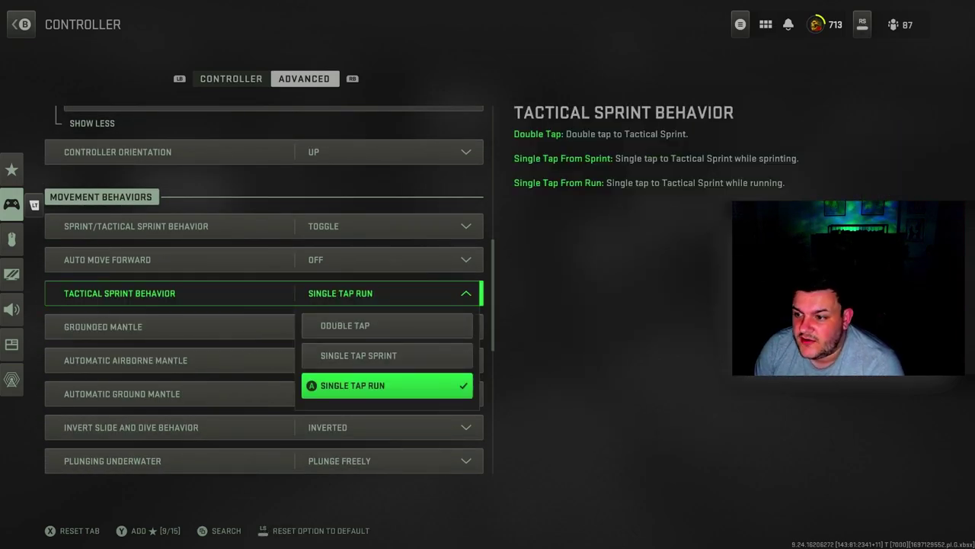
key("Escape")
Step: Check the mantle settings and keep Invert Slide and Dive Behavior on Inverted
key("Down")
key("Down")
key("Down")
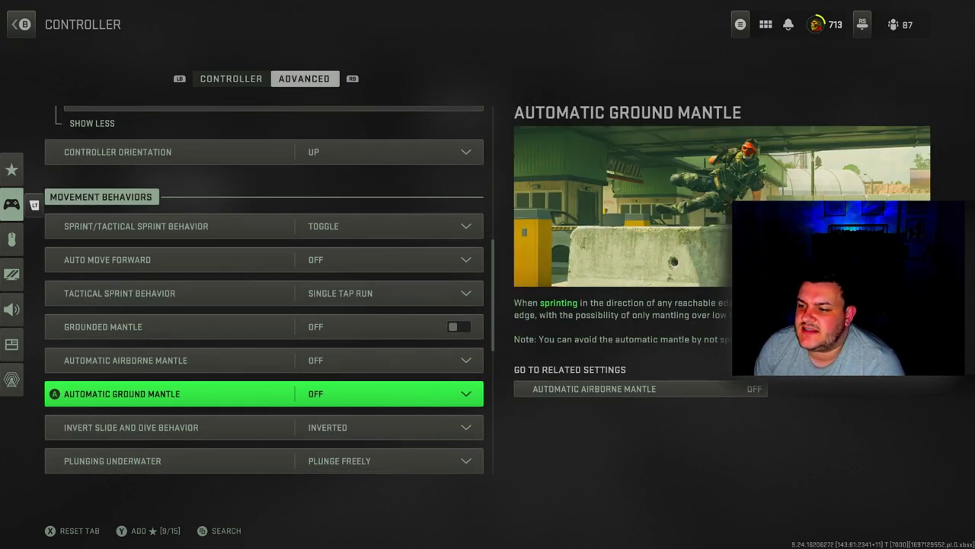
key("Up")
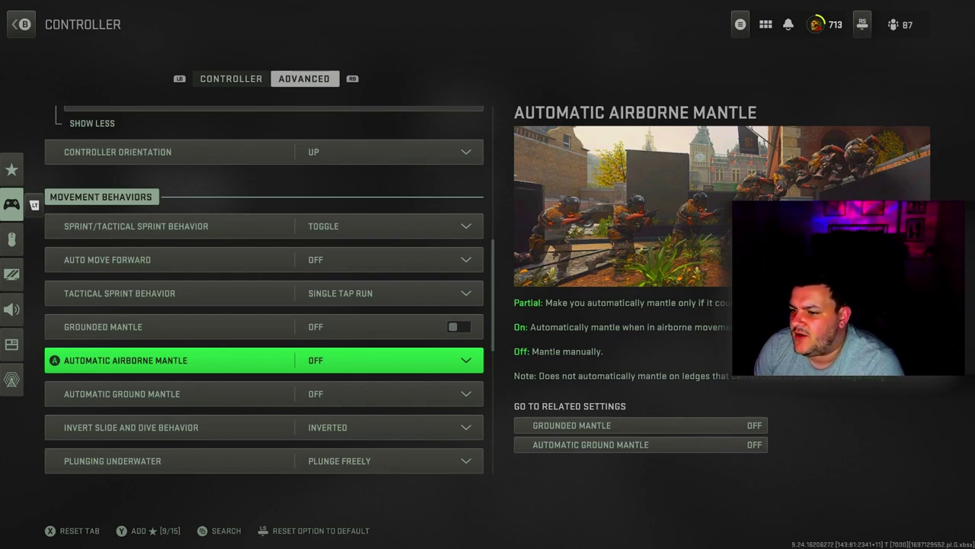
key("Up")
key("Down")
key("Down")
key("Down")
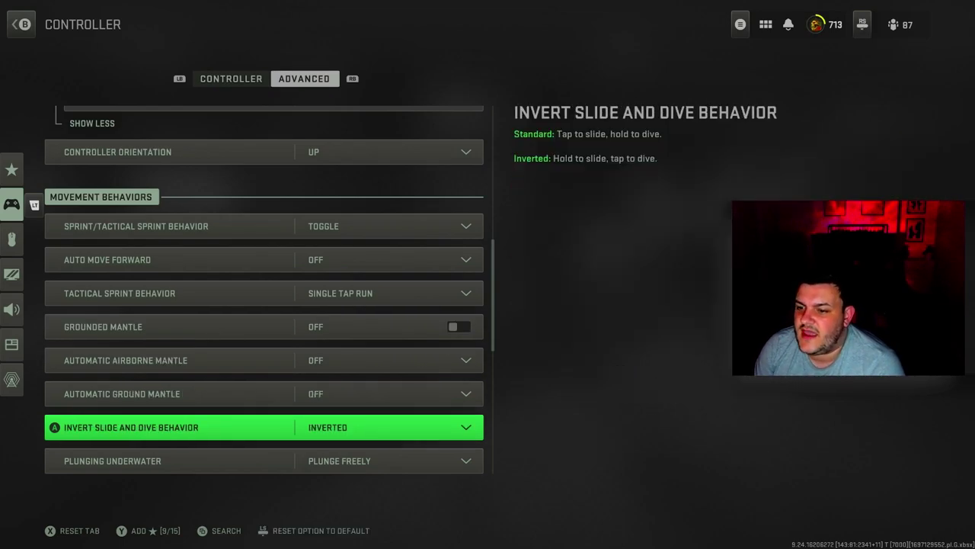
key("Return")
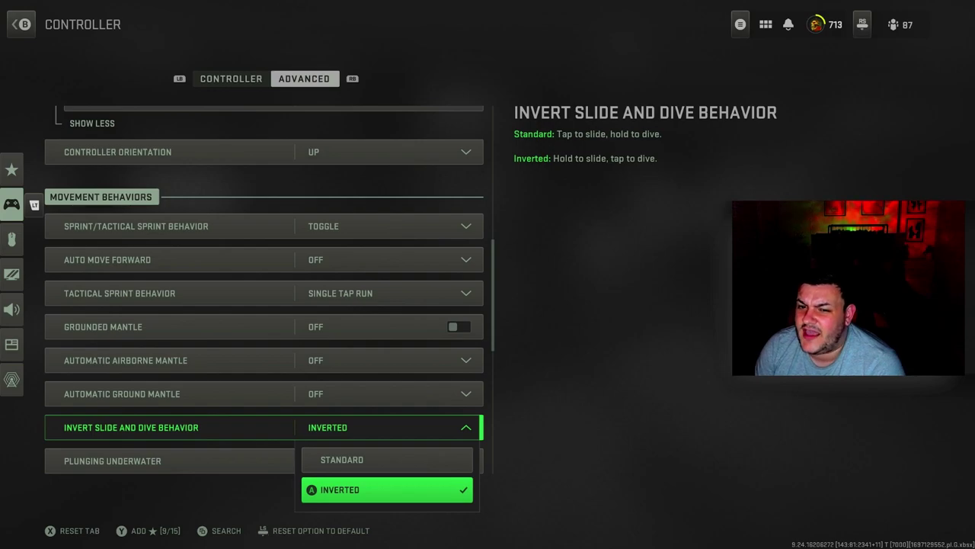
key("Up")
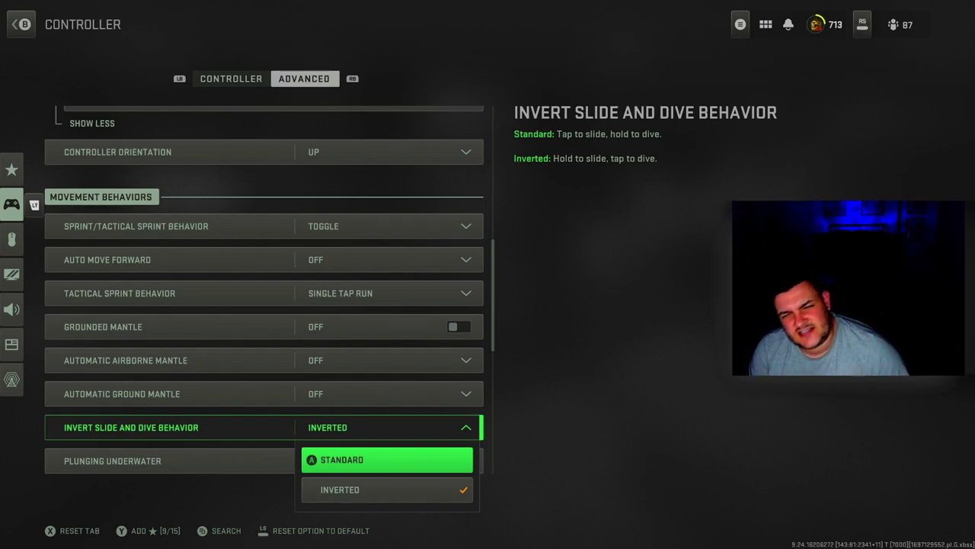
key("Down")
key("Return")
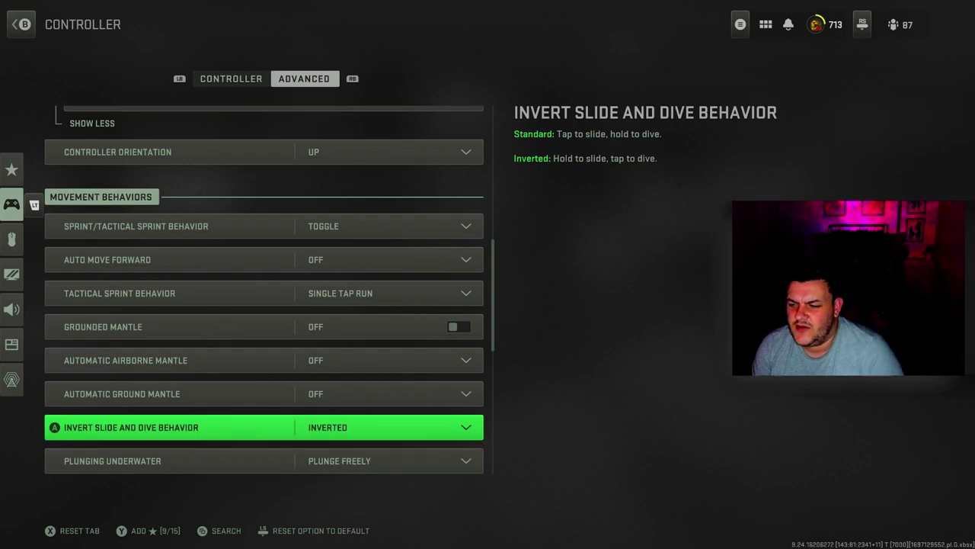
Step: Review Plunging Underwater, Parachute Auto-Deploy, Sprinting Door Bash and Ledge Hang Mantle Behavior
key("Down")
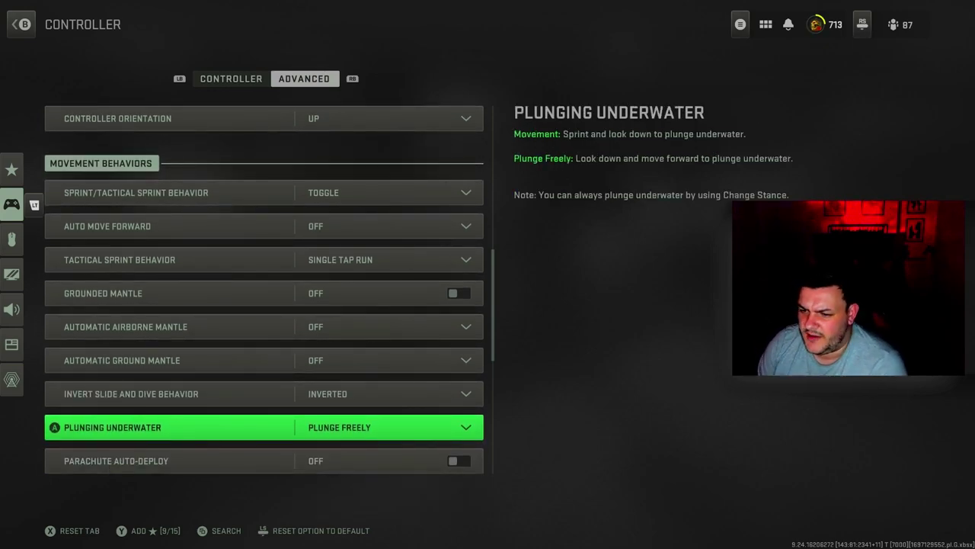
key("Down")
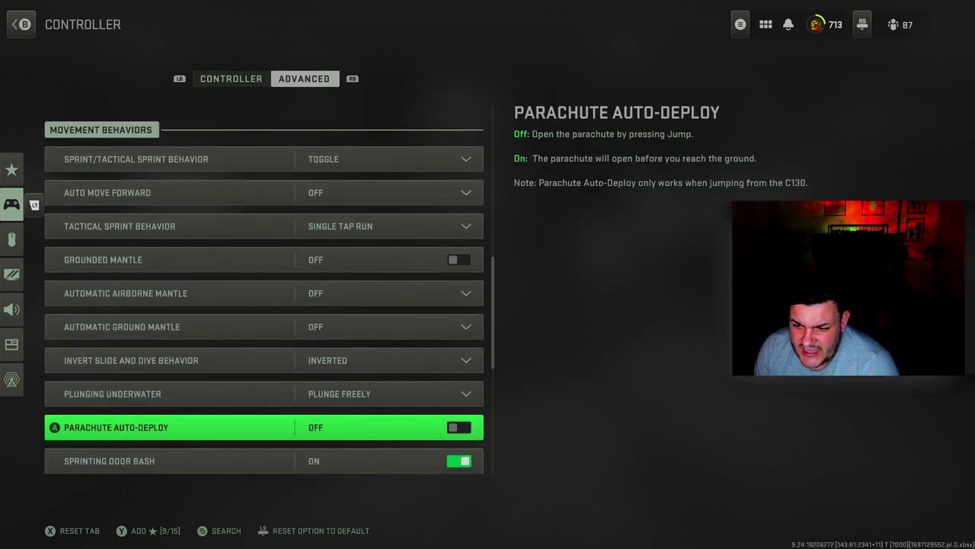
key("Down")
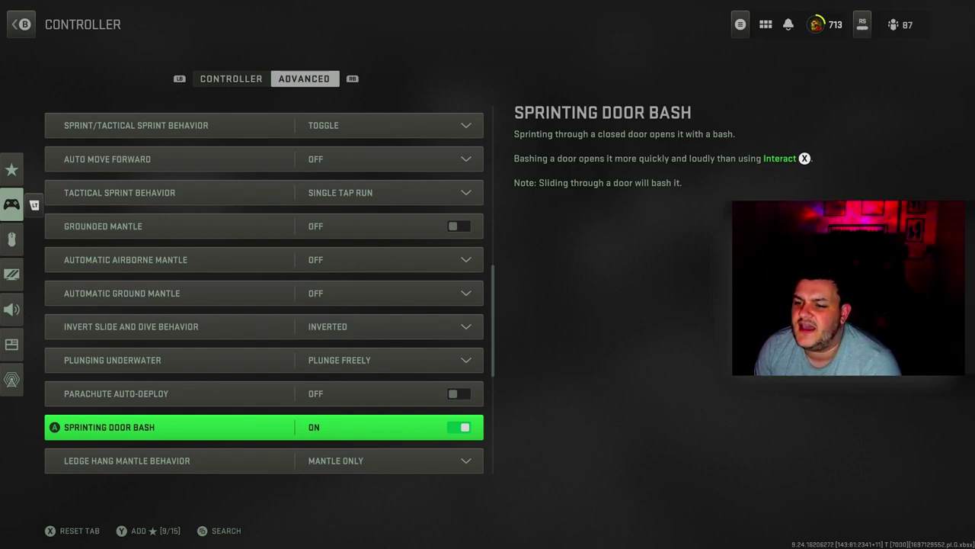
key("Down")
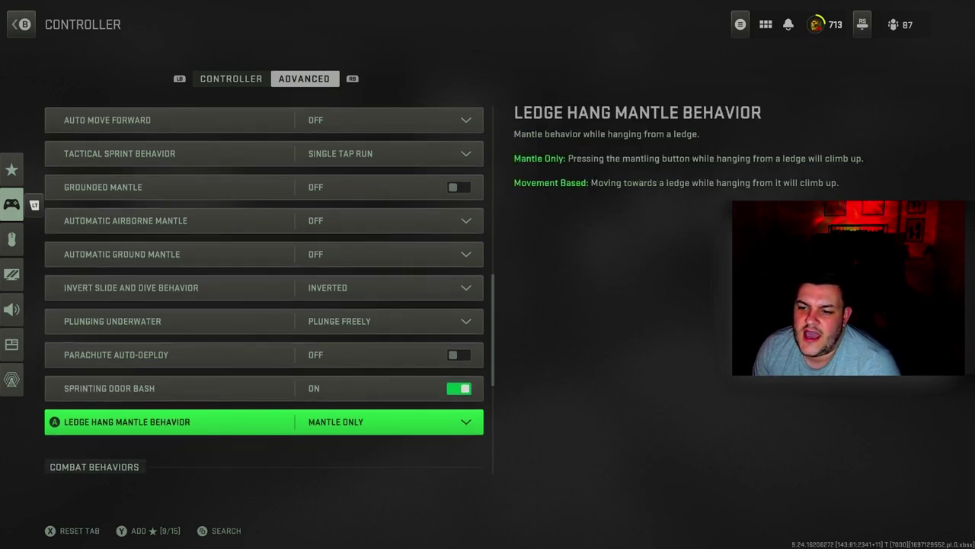
Step: Review the combat behaviours: Backpack control, Weapon Mount Exit, Ammo Weapon Switch, Quick C4 Detonation
key("Down")
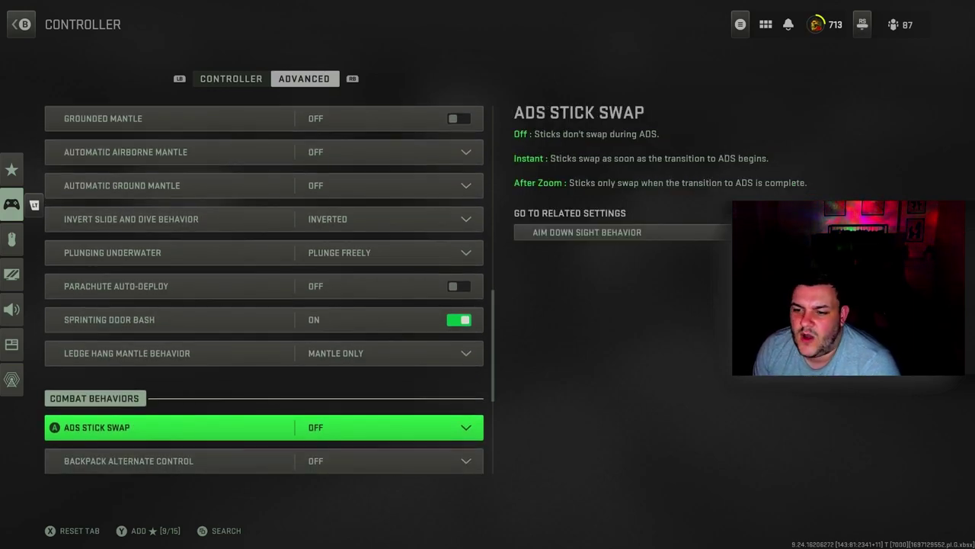
key("Down")
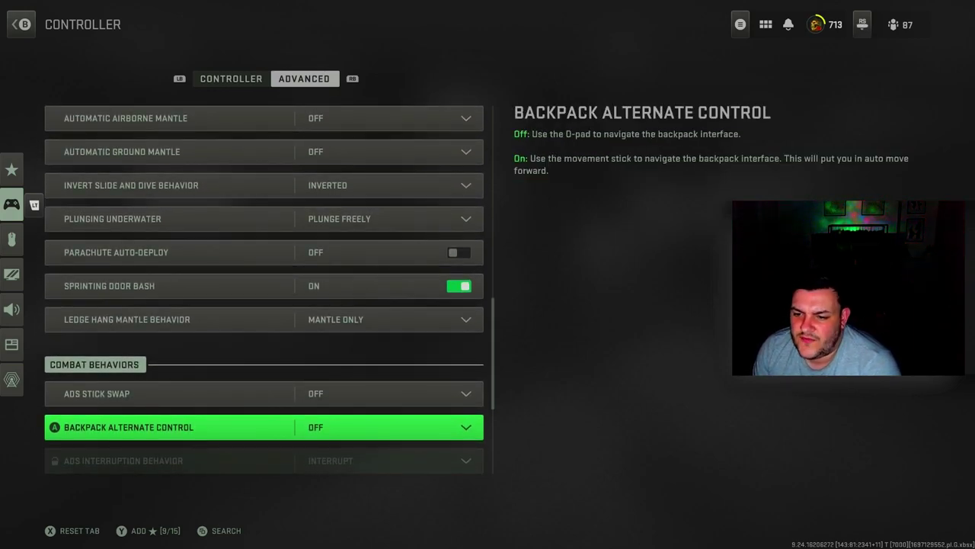
key("Down")
key("Down")
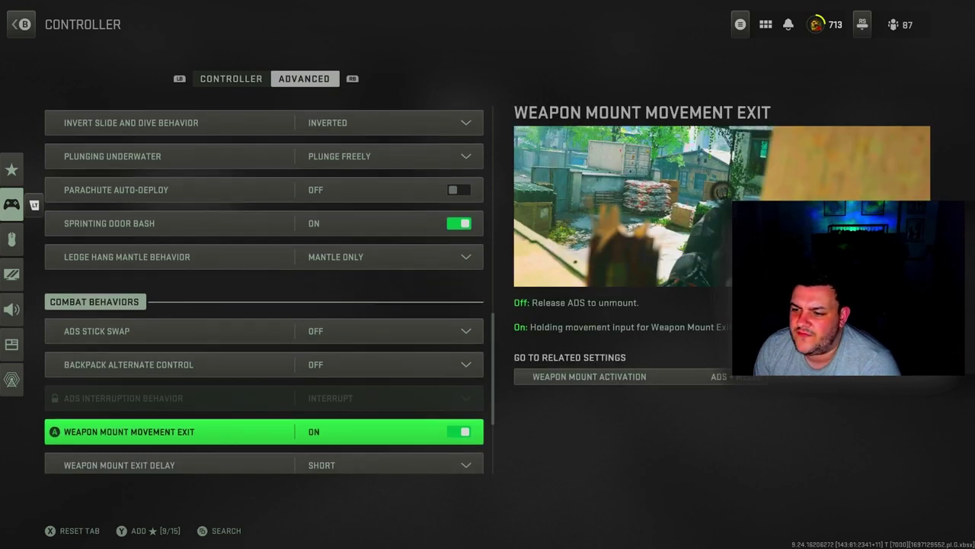
key("Down")
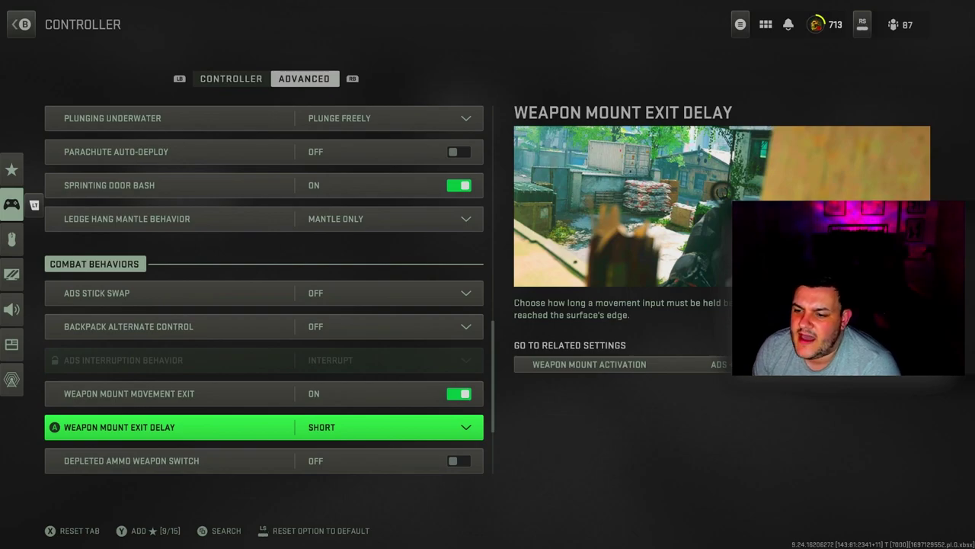
key("Down")
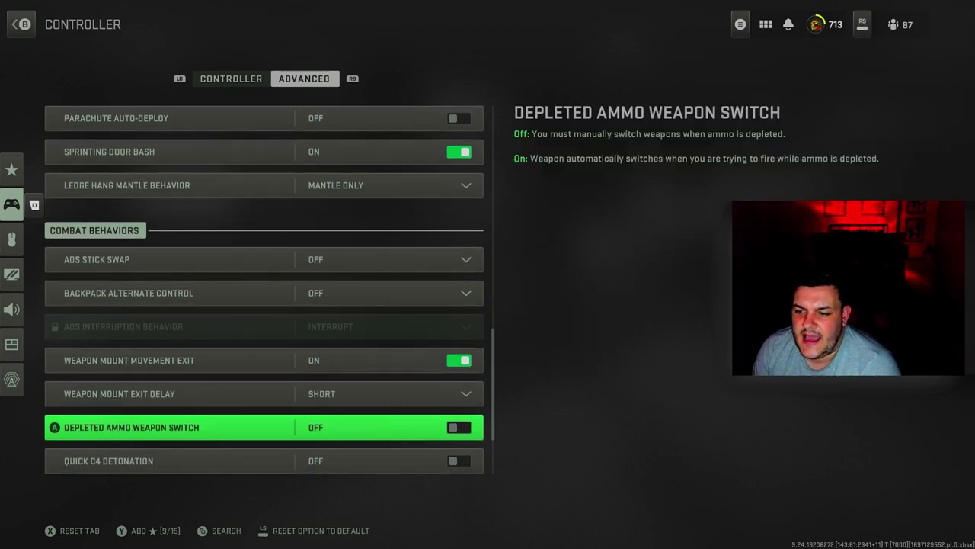
key("Down")
key("Down")
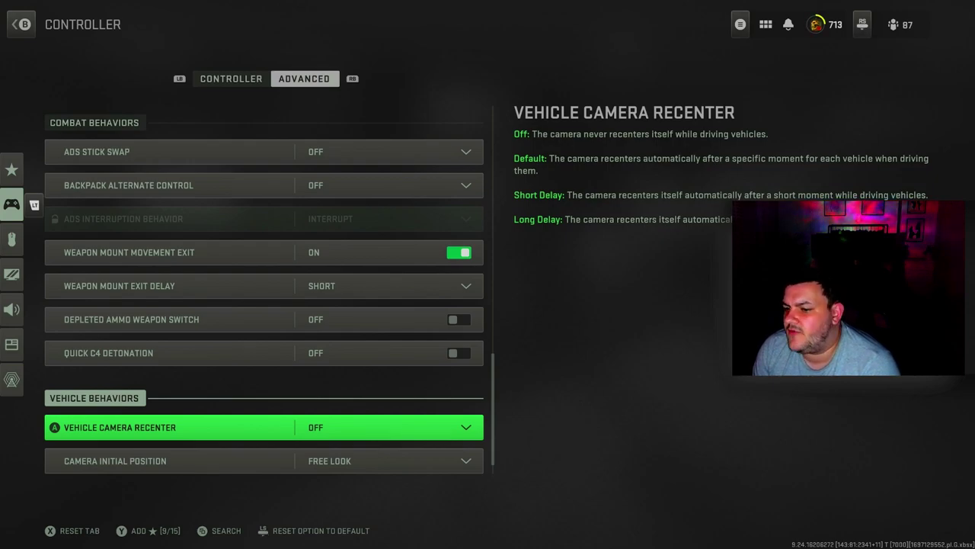
Step: Review Camera Initial Position, Ping Wheel and Danger Ping delays, and Wheel Menu Behavior
key("Down")
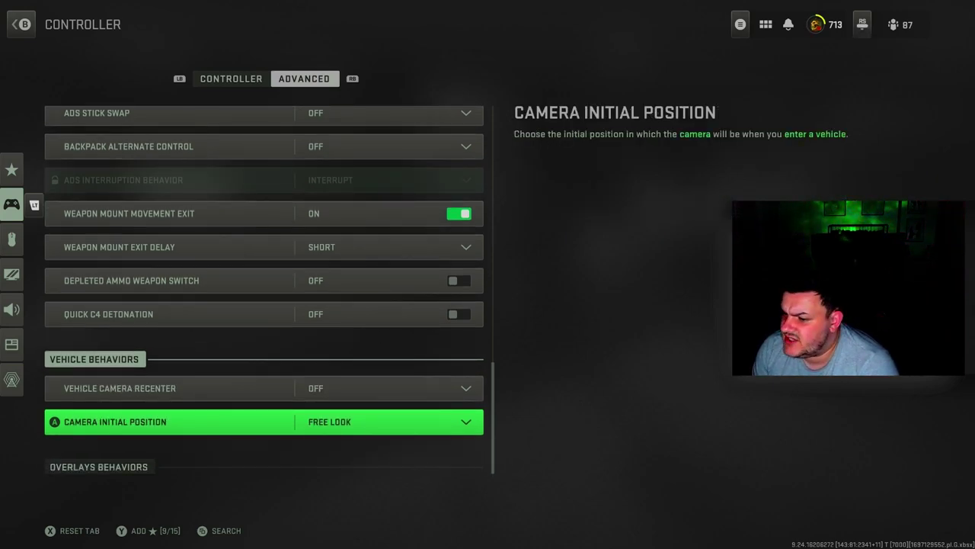
key("Down")
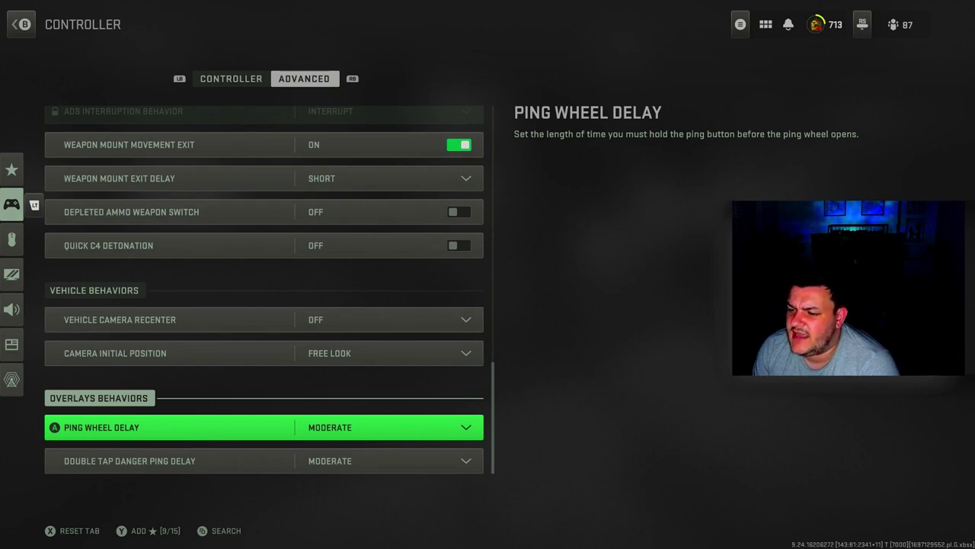
key("Down")
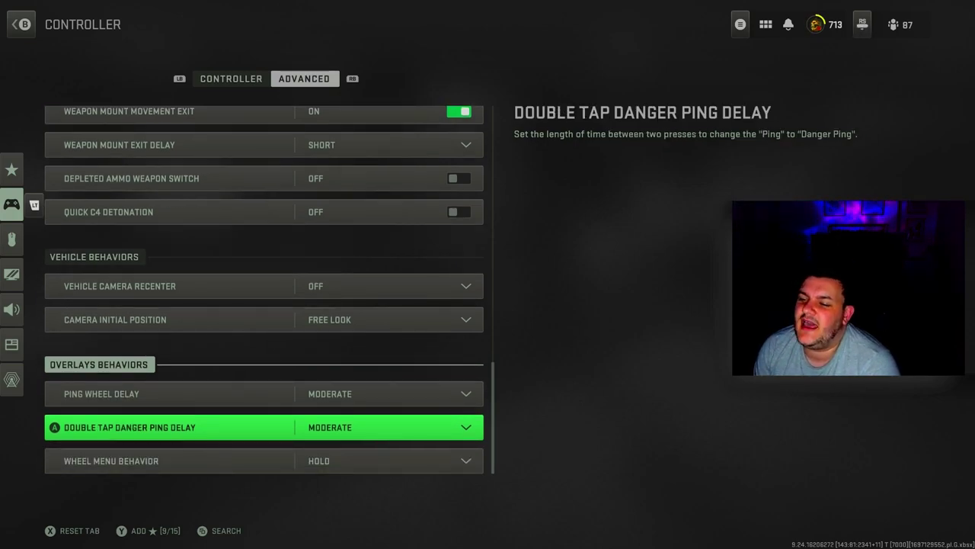
key("Down")
scroll(264, 289, "up", 10)
scroll(264, 290, "down", 10)
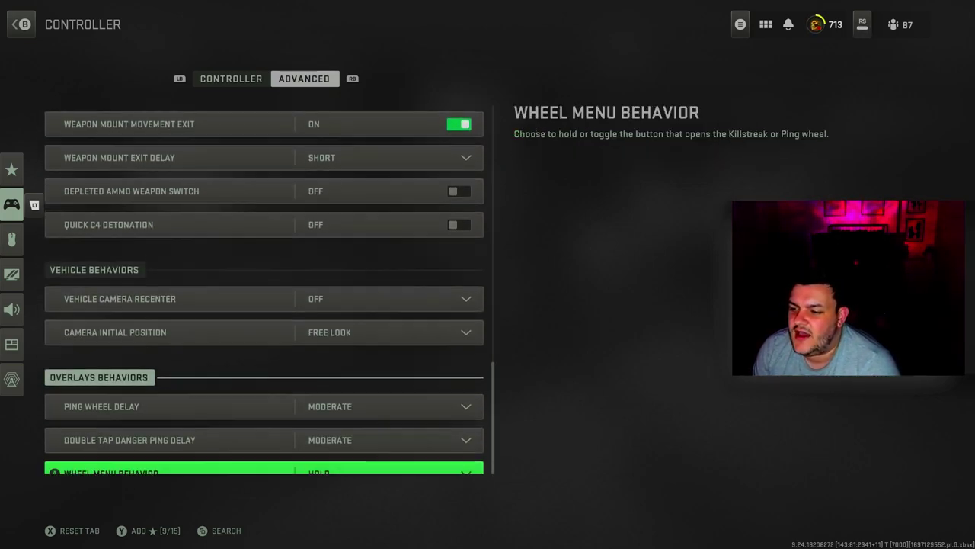
Step: Back out of the controller settings and go to the Graphics category
key("Escape")
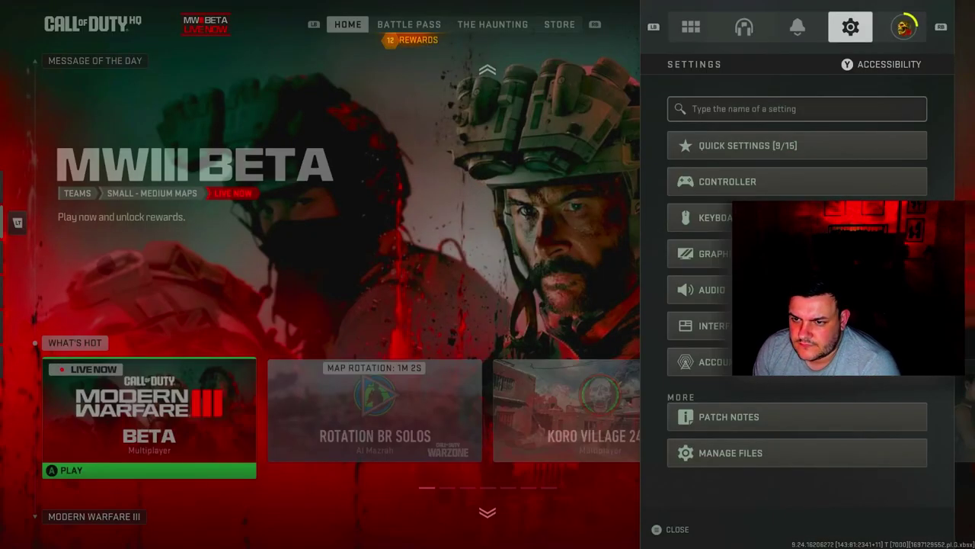
key("Down")
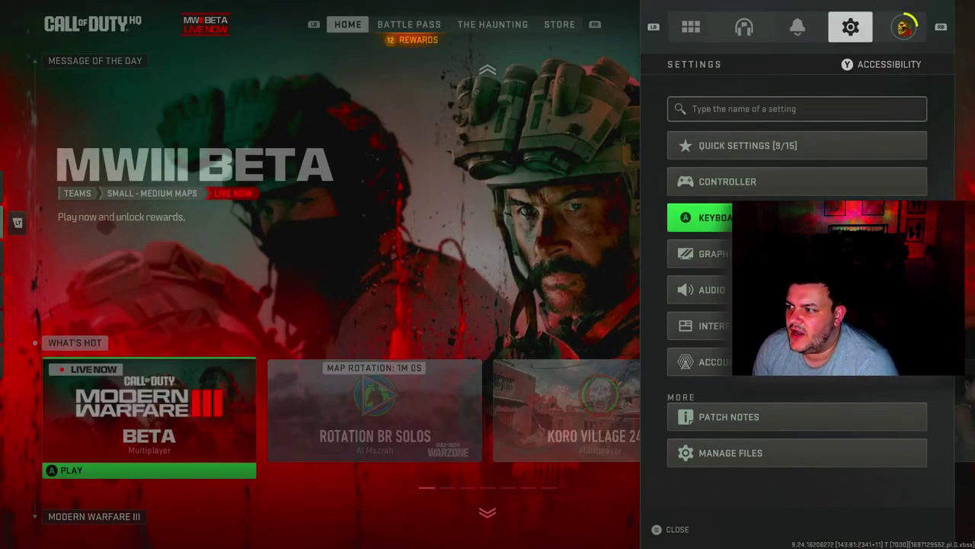
key("Down")
key("Return")
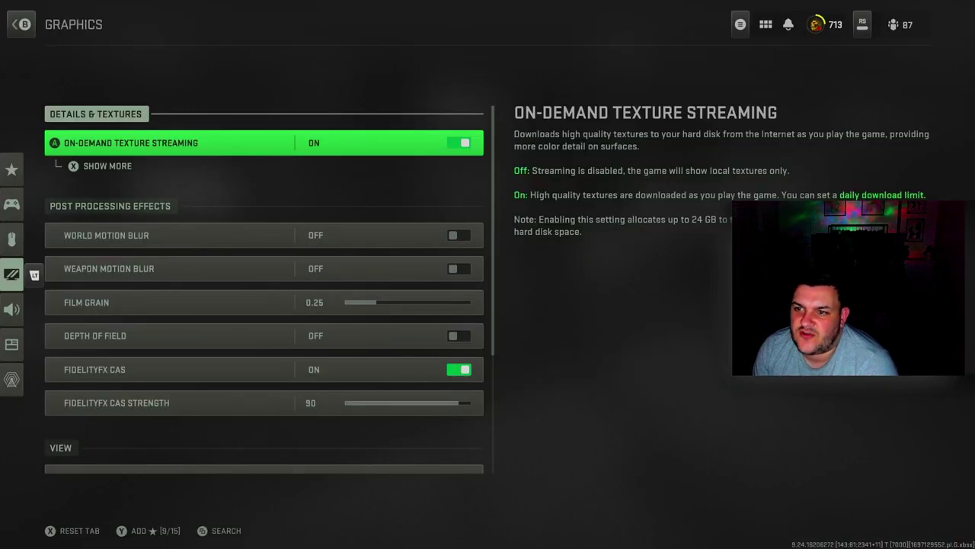
Step: Review On-Demand Texture Streaming, Allocated Texture Cache Size and Enable Download Limits
key("x")
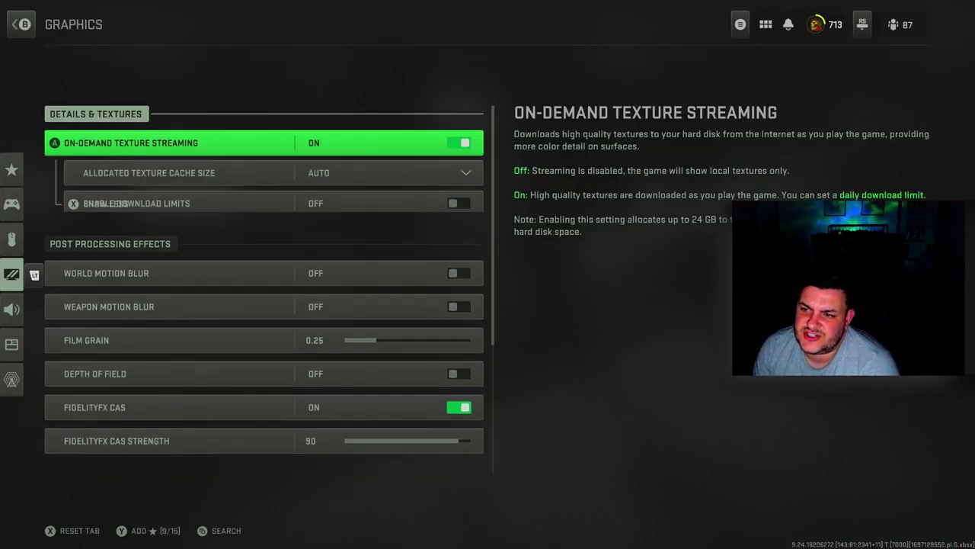
key("Down")
key("Down")
key("Up")
key("Up")
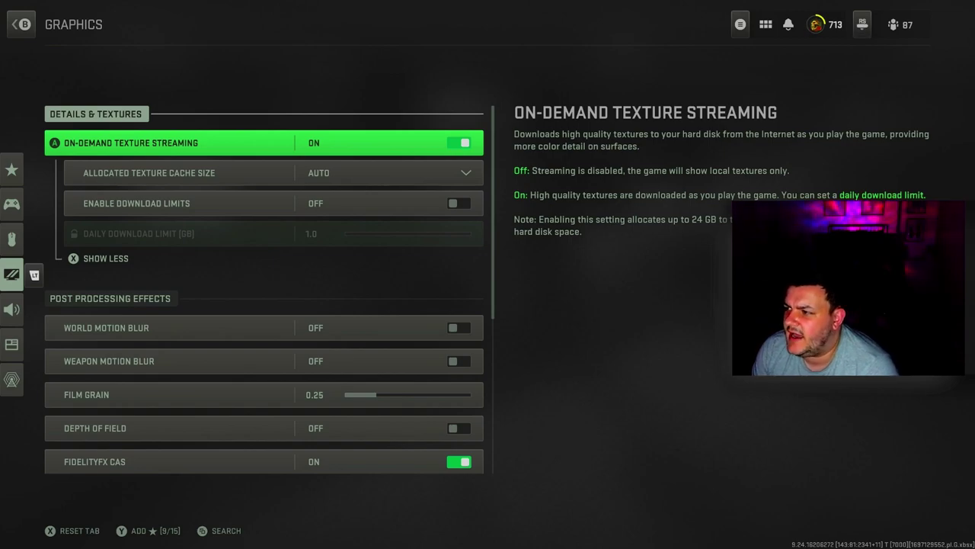
key("Down")
key("Up")
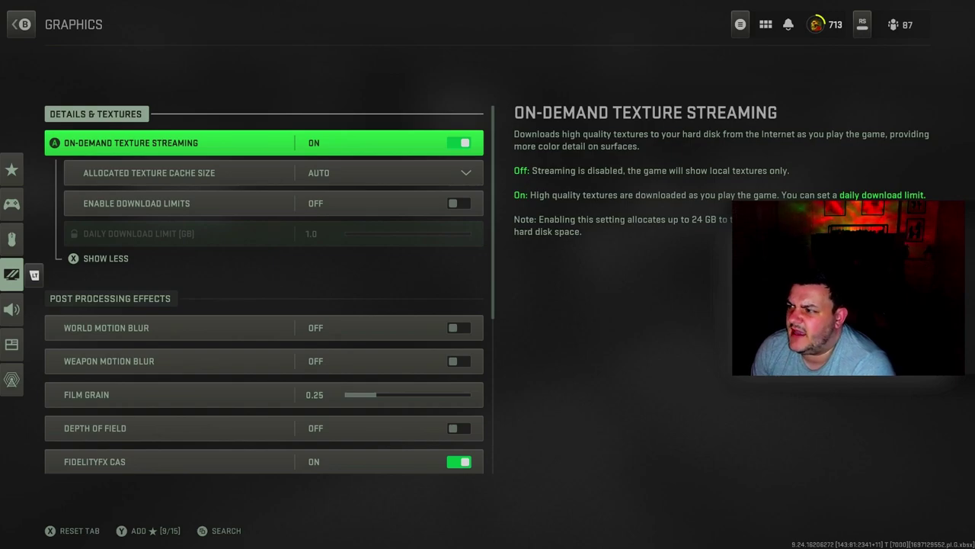
key("Down")
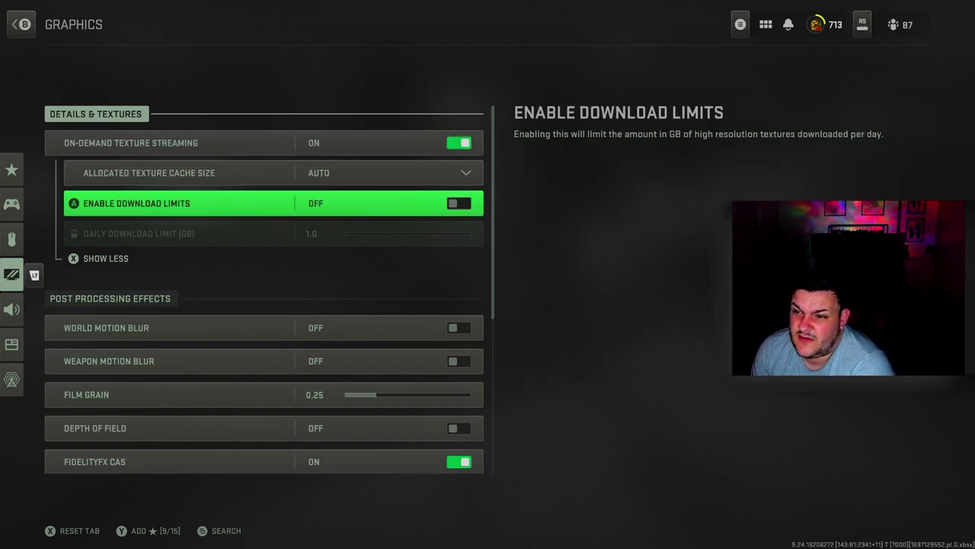
left_click(228, 142)
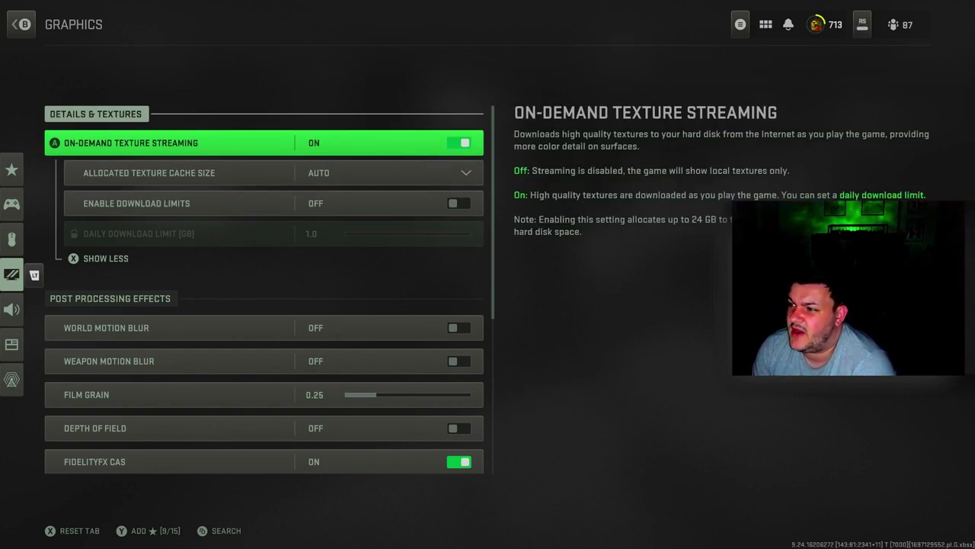
left_click(229, 172)
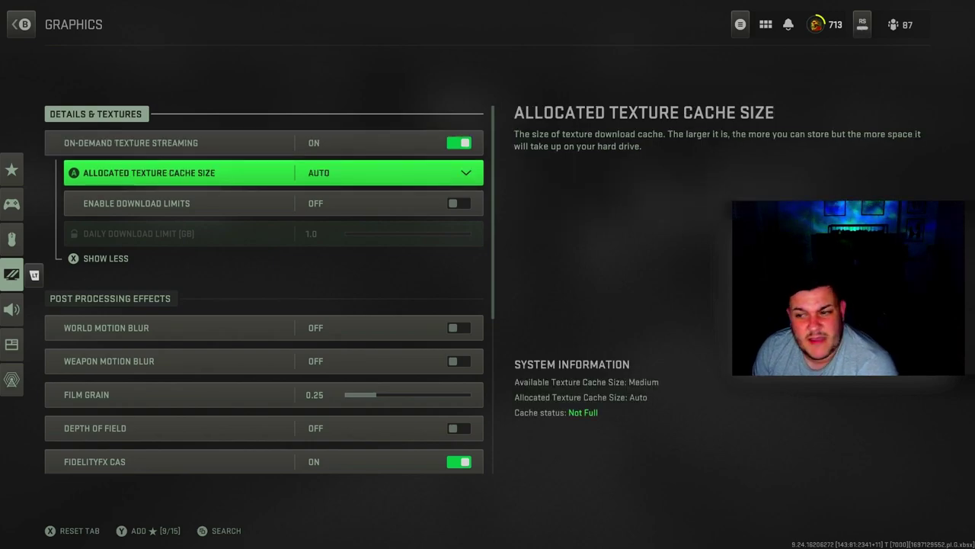
left_click(228, 203)
Step: Review motion blur, film grain, depth of field, FidelityFX CAS and field of view settings
left_click(228, 328)
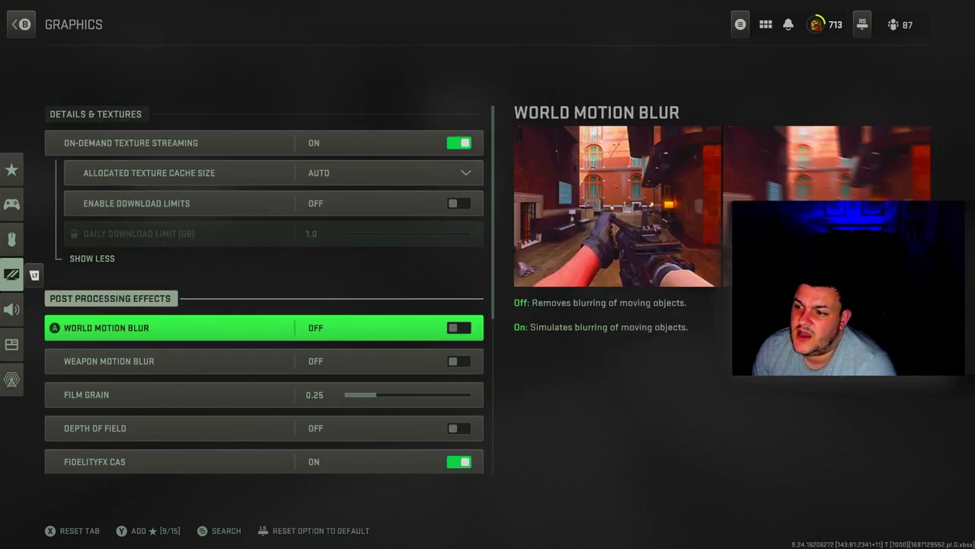
left_click(229, 361)
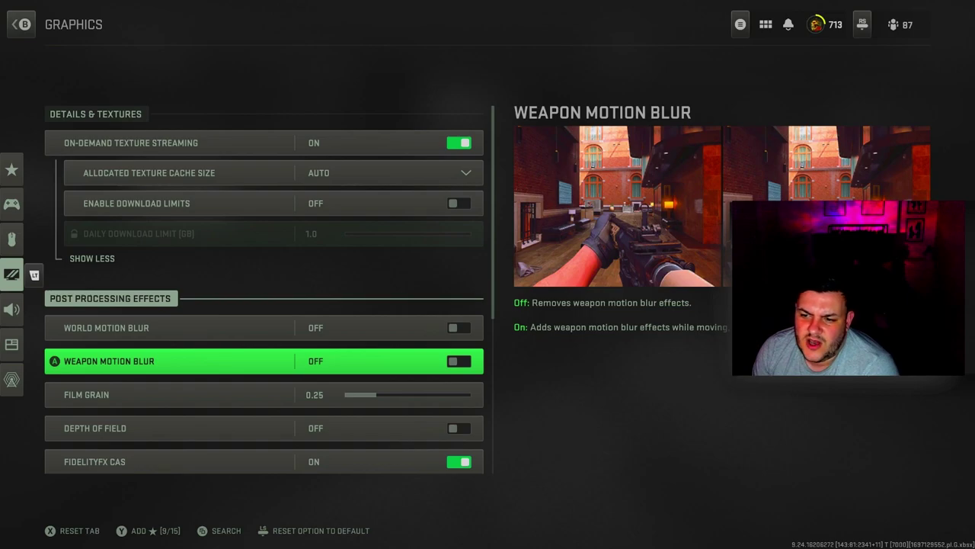
left_click(228, 395)
left_click(228, 427)
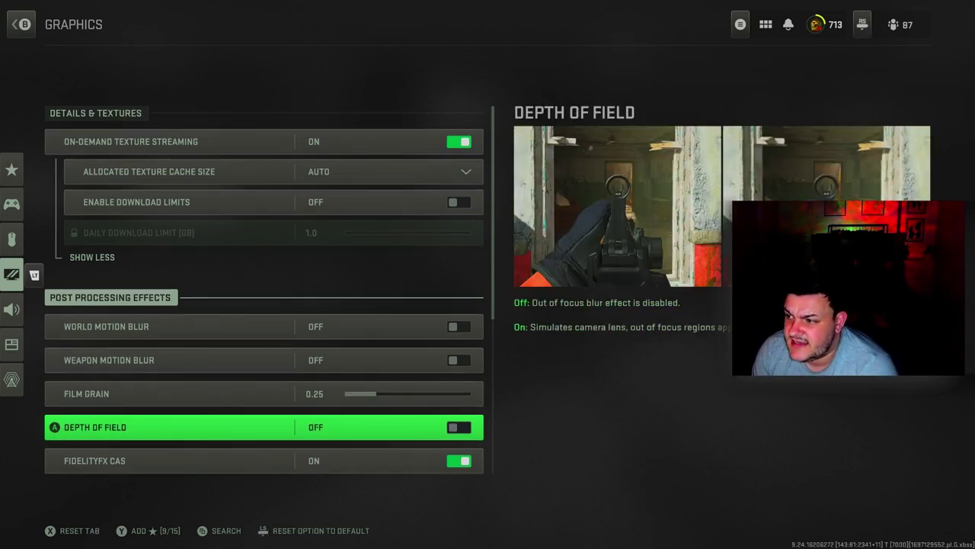
left_click(228, 460)
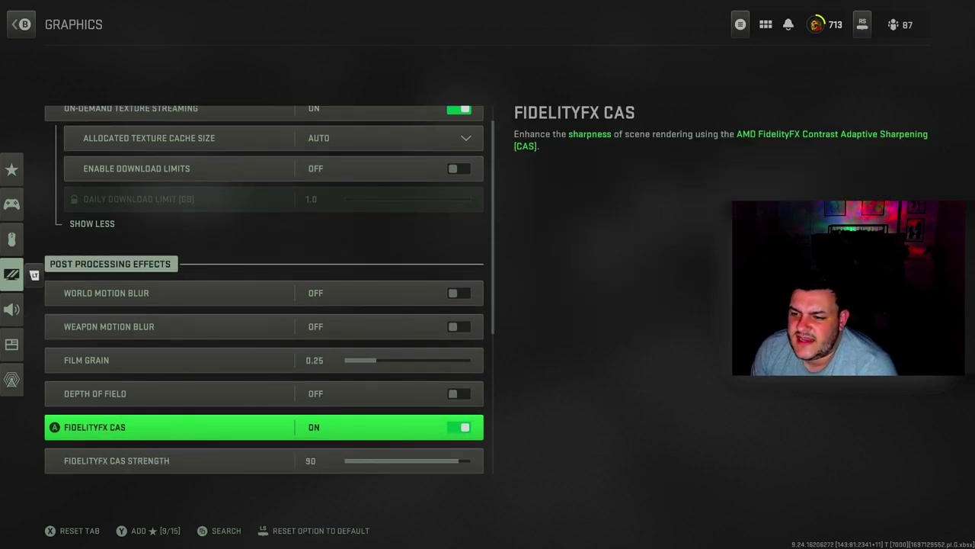
left_click(228, 422)
left_click(228, 390)
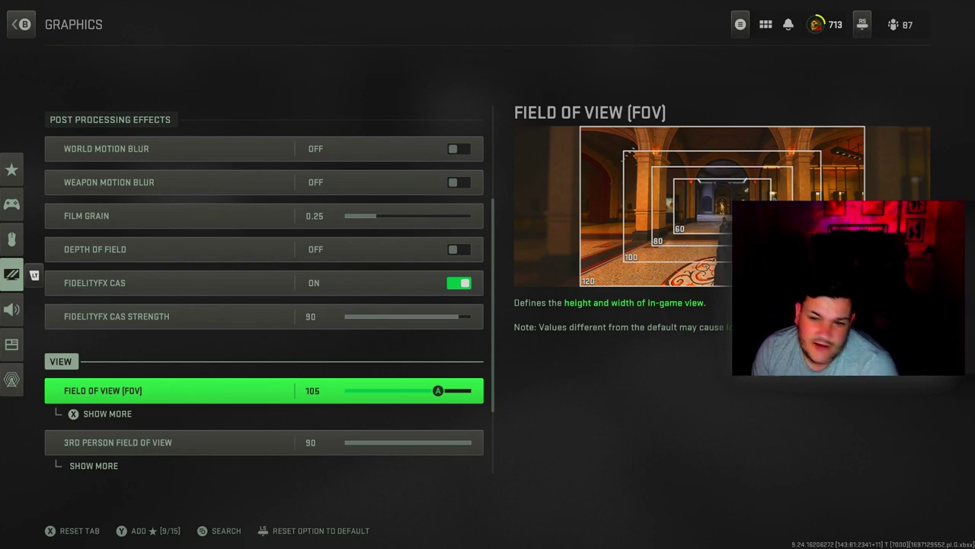
left_click(229, 442)
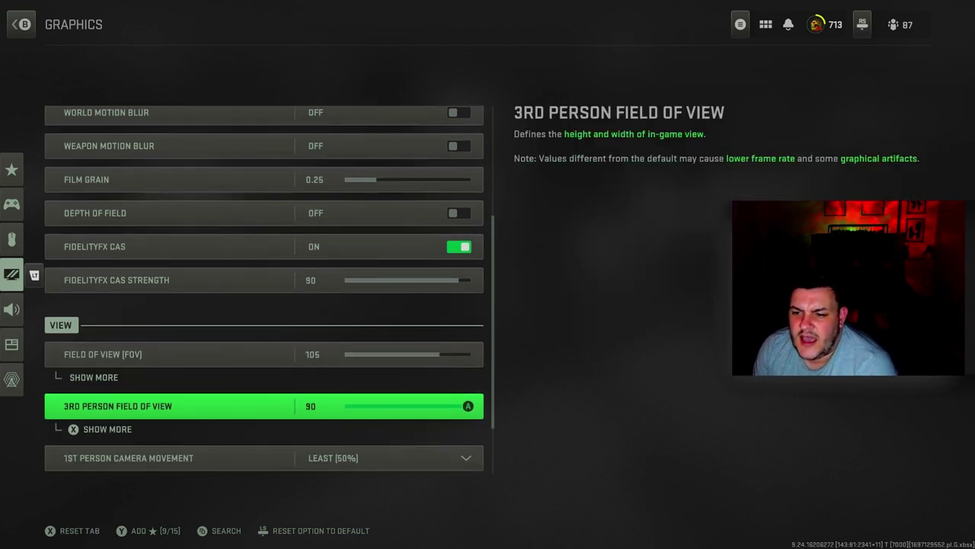
Step: Compare the 1st and 3rd Person Camera Movement and 3rd Person ADS Transition settings
key("Down")
key("Down")
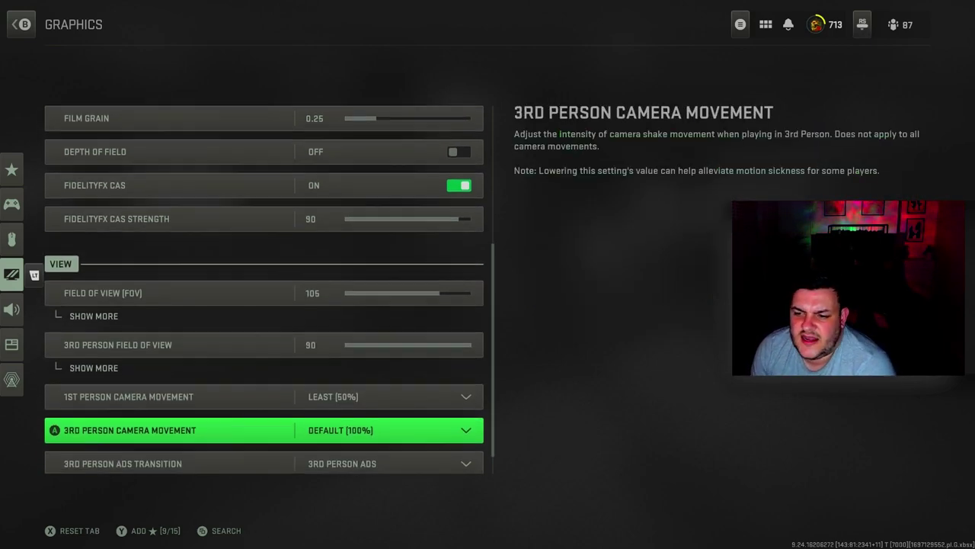
key("Up")
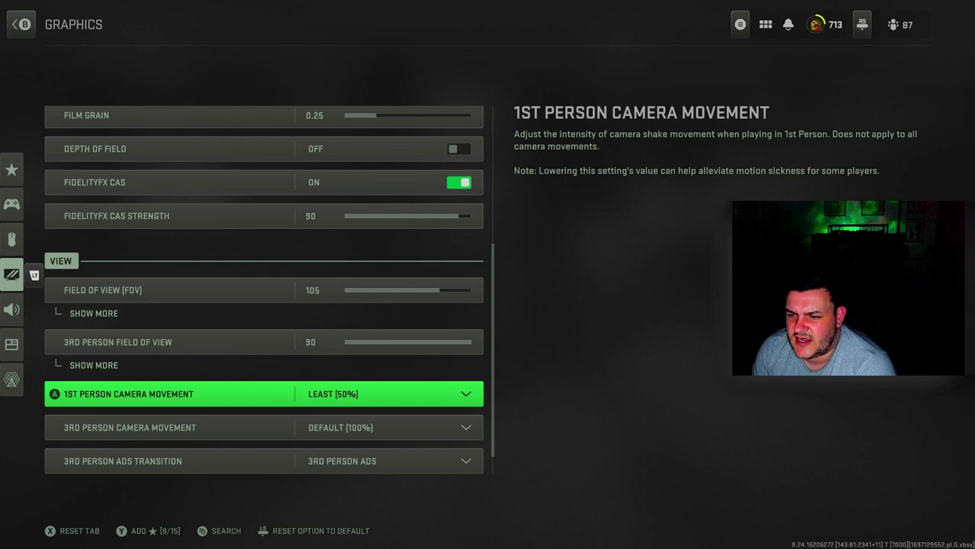
key("Down")
key("Up")
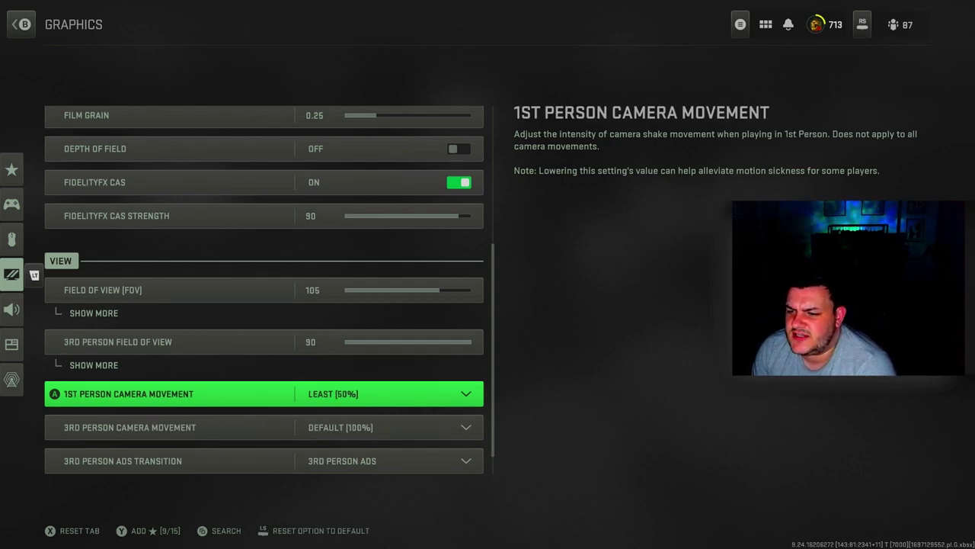
key("Down")
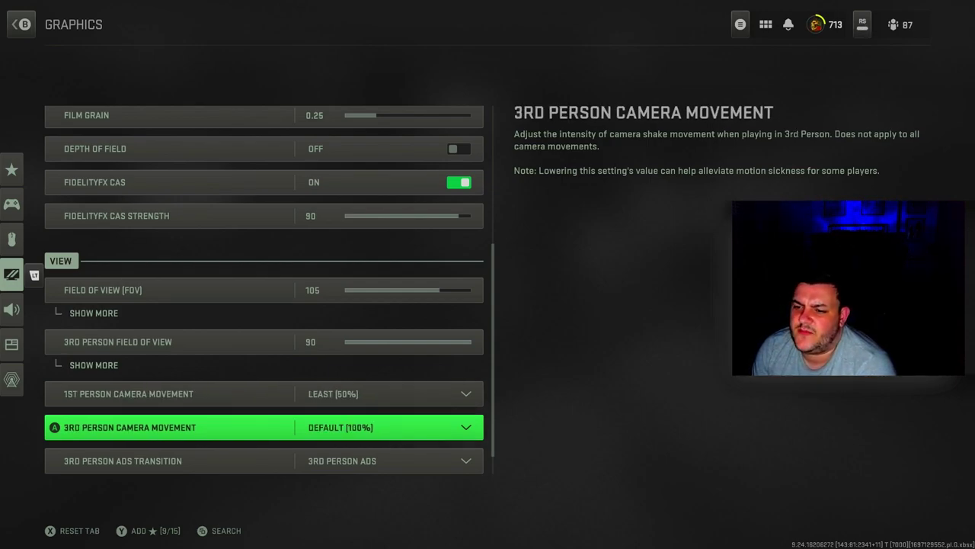
key("Down")
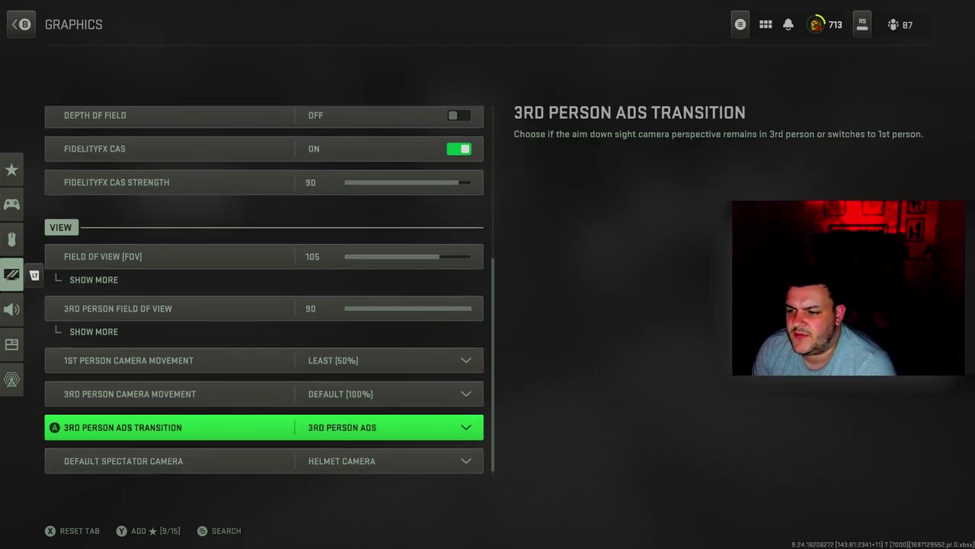
key("Down")
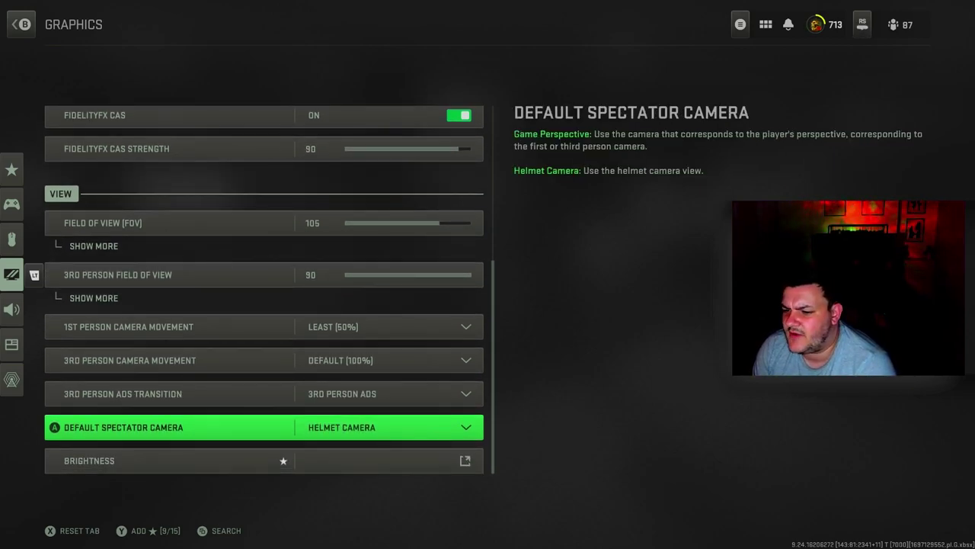
Step: Set Default Spectator Camera to Game Perspective and start the Brightness setup at 50
key("Down")
key("Up")
key("Return")
key("Up")
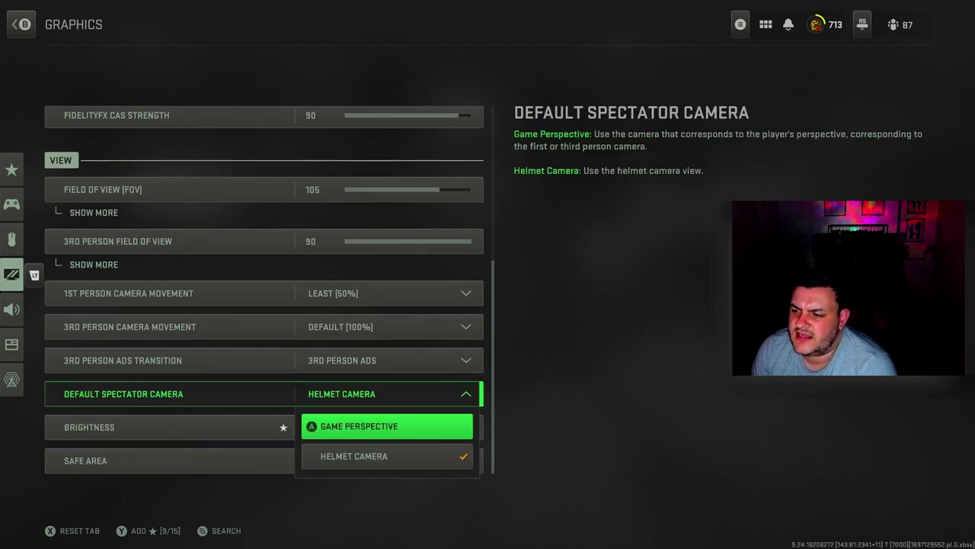
key("Return")
key("Down")
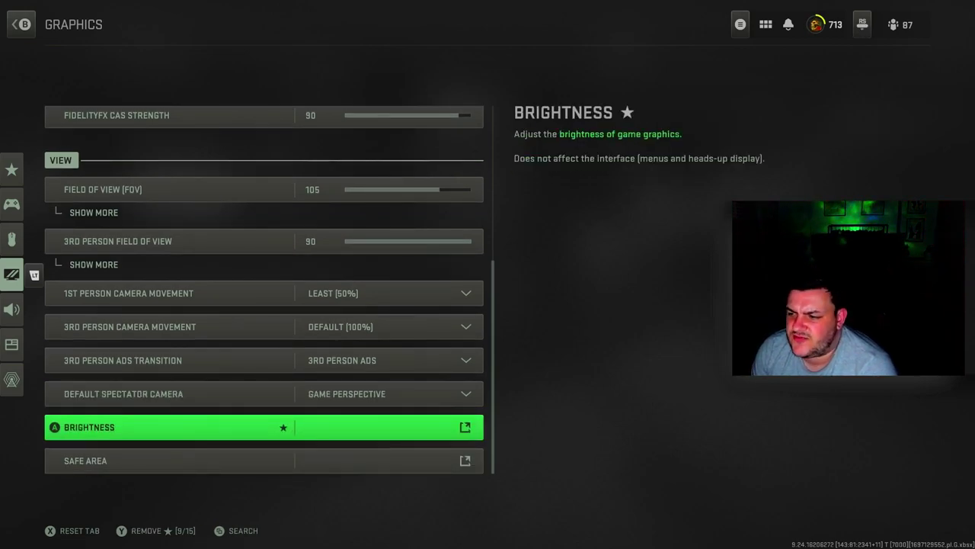
key("Return")
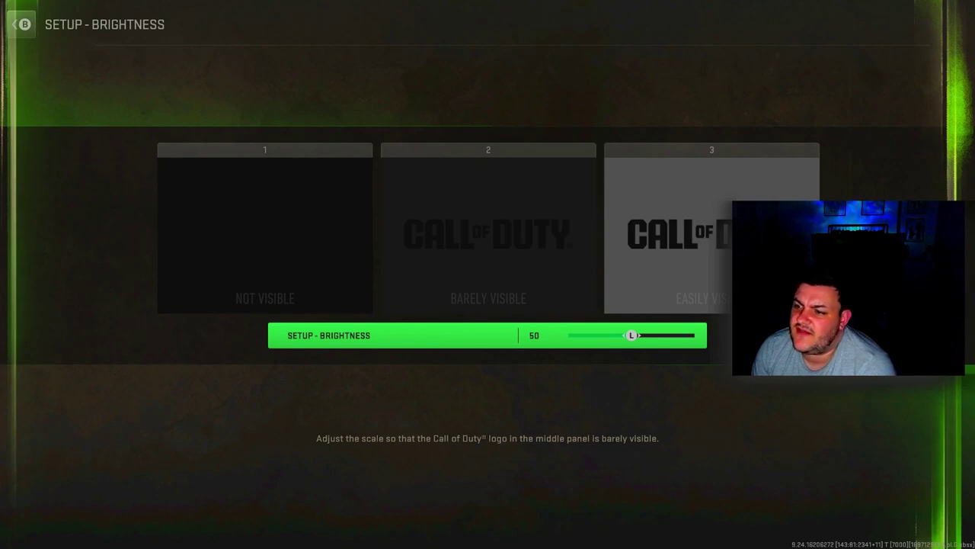
Step: Raise the brightness from 50 to 80 and return to Graphics
key("Right")
key("Right")
key("Right")
key("Right")
key("Right")
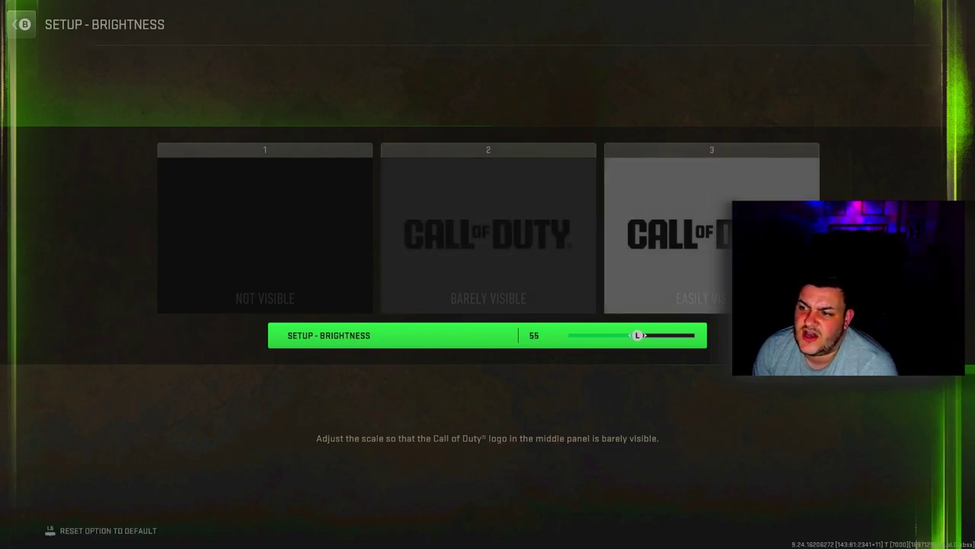
key("Right")
key("Right")
key("Right")
key("Right")
key("Right")
key("Right")
key("Right")
key("Right")
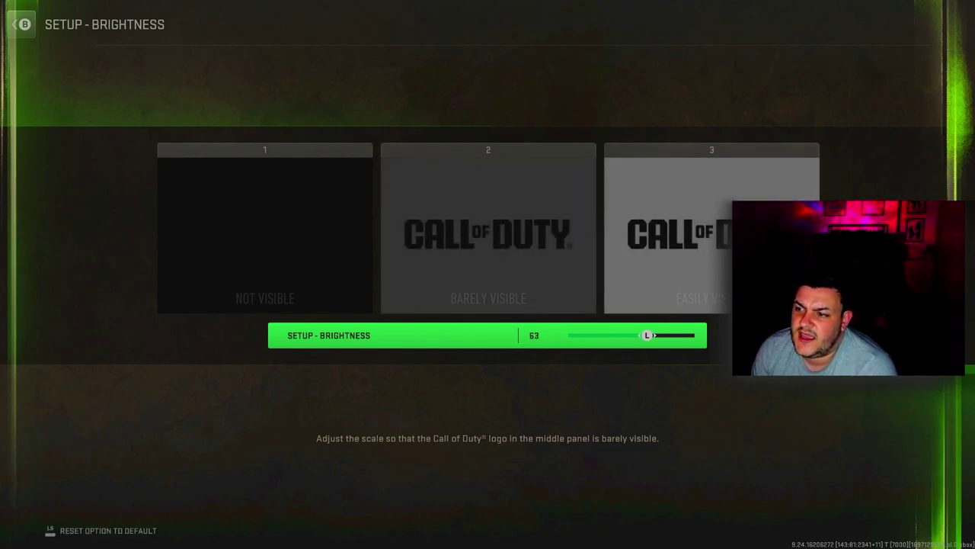
key("Right")
key("Right")
key("Right")
key("Right")
key("Right")
key("Right")
key("Right")
key("Right")
key("Right")
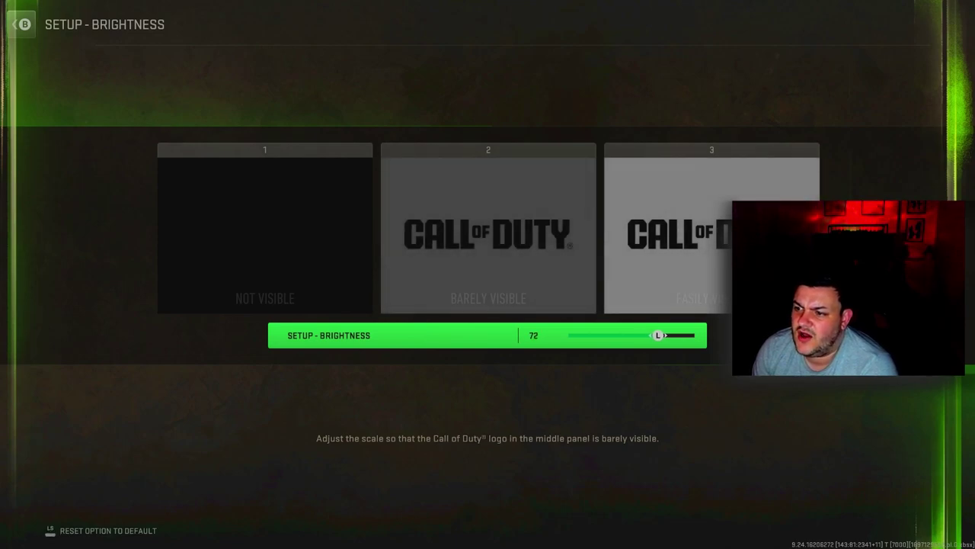
key("Right")
key("Right")
key("Right")
key("Right")
key("Right")
key("Right")
key("Right")
key("Right")
key("Right")
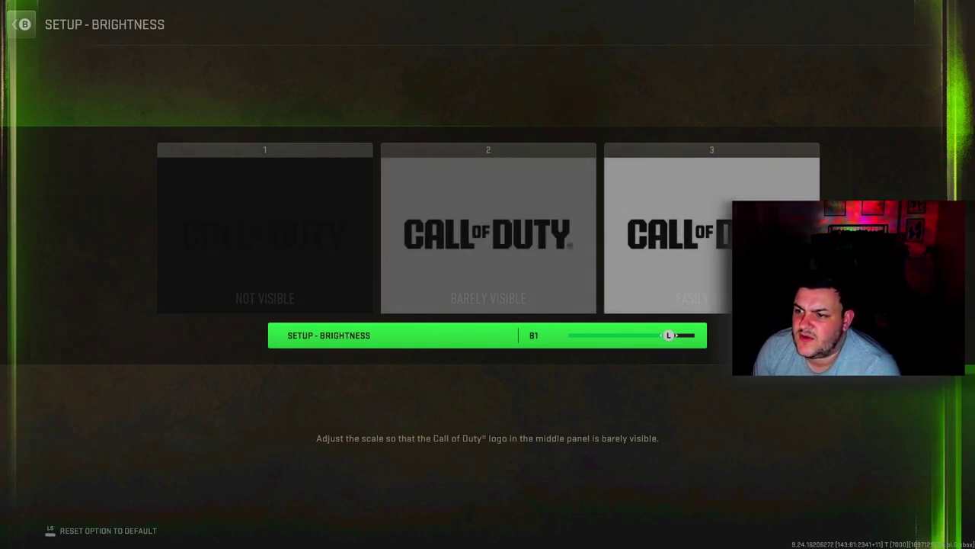
key("Right")
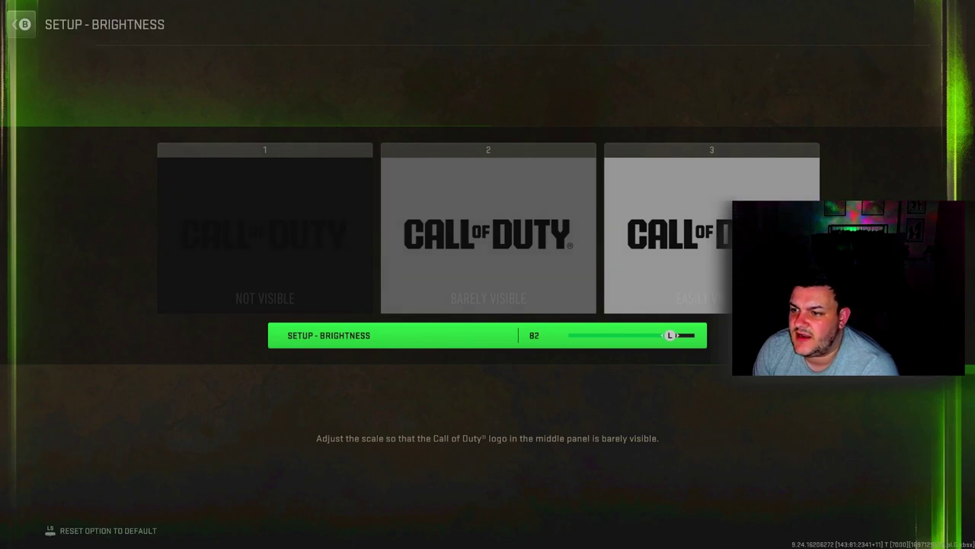
key("Left")
key("Left")
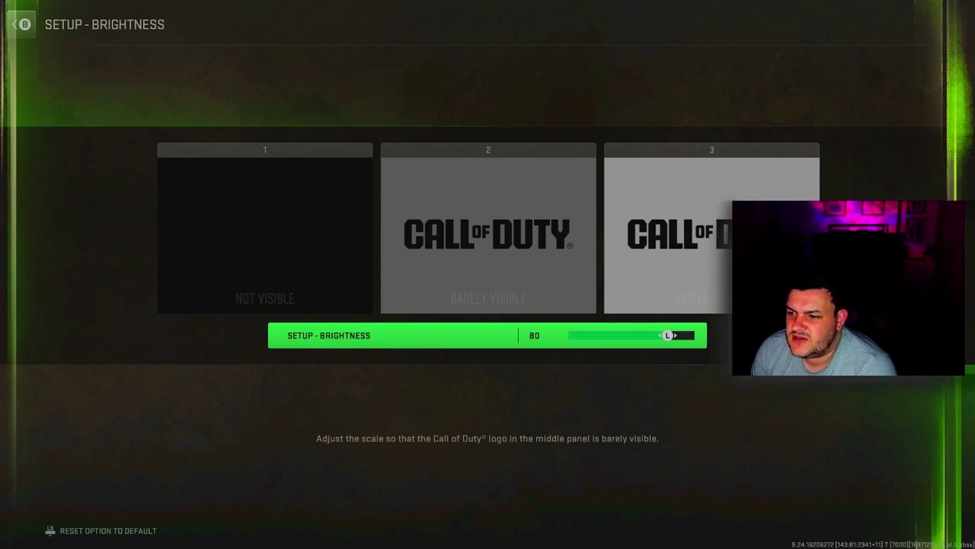
key("Escape")
Step: Check Safe Area unchanged, pass eco mode, and bring up the category list at Audio
key("Down")
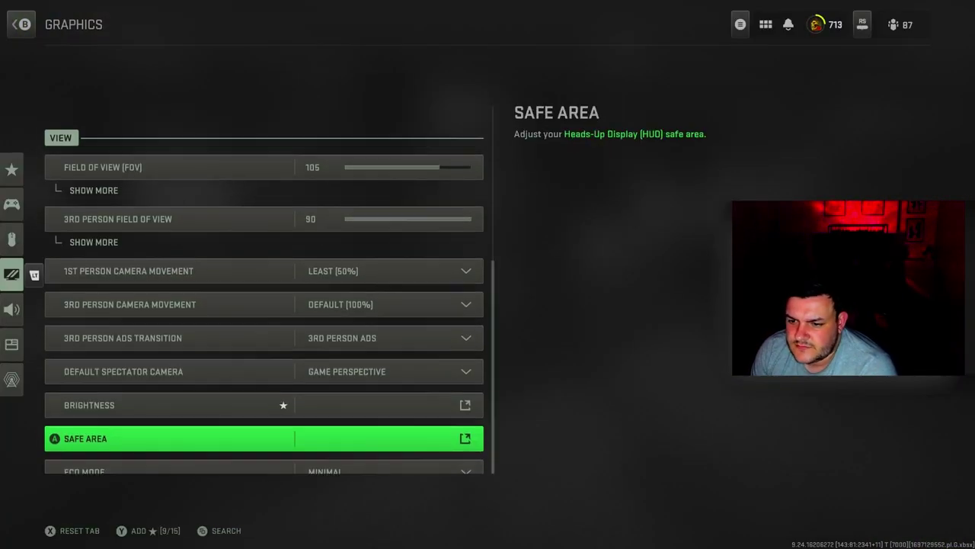
key("Return")
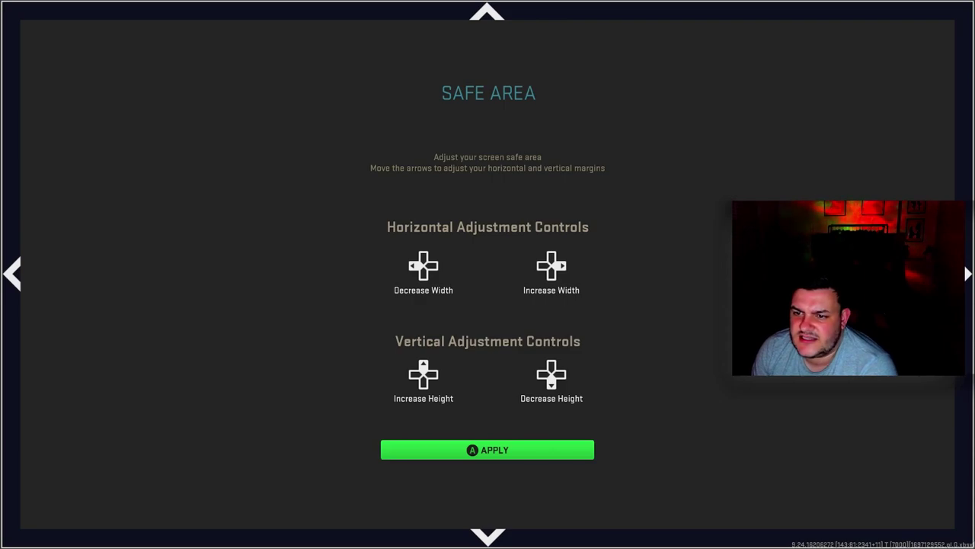
key("Escape")
key("Down")
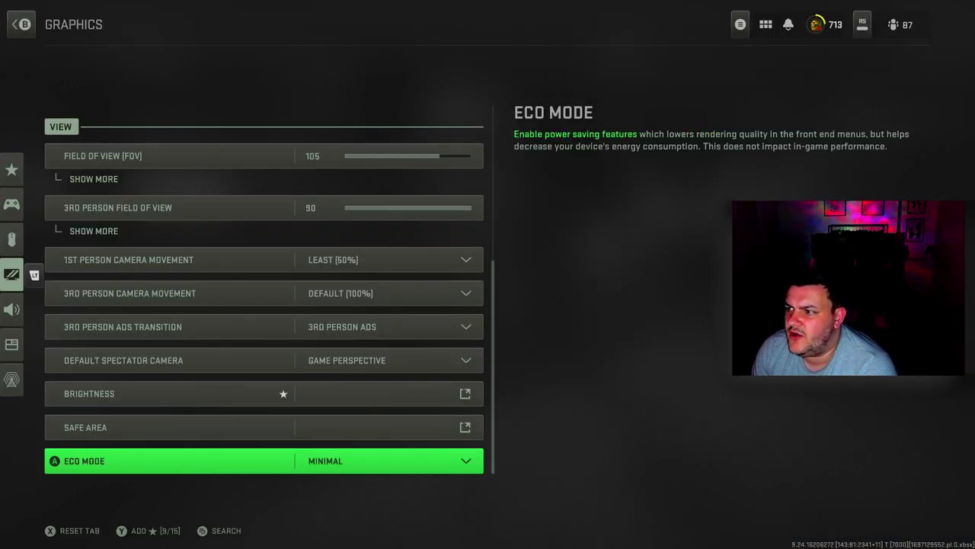
key("Down")
key("Up")
key("Down")
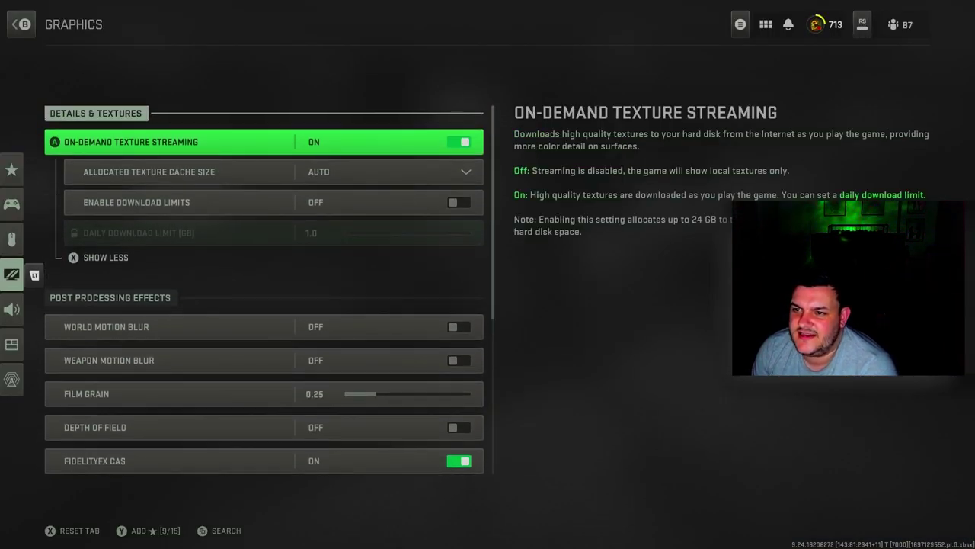
key("Left")
key("Down")
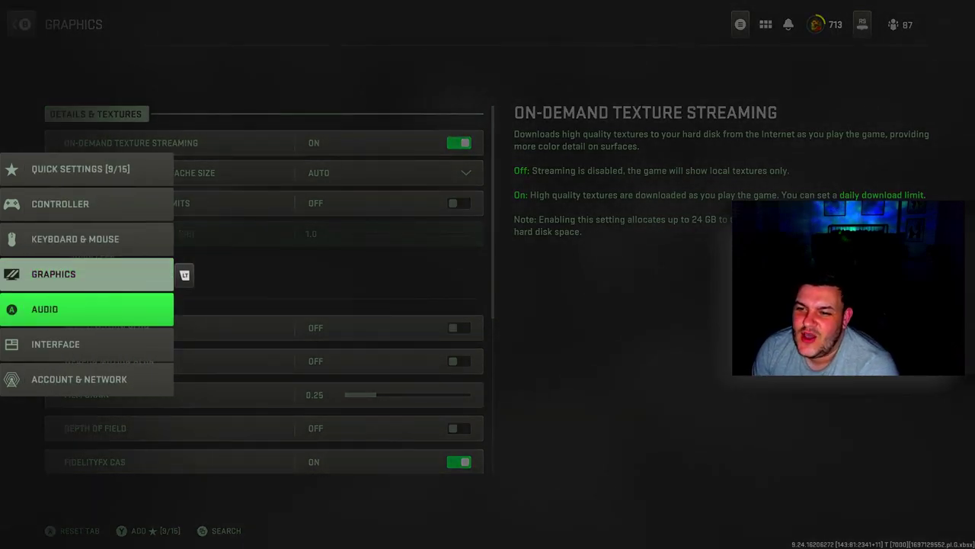
Step: Raise the Audio Master Volume from 70 to 100
key("Return")
key("Down")
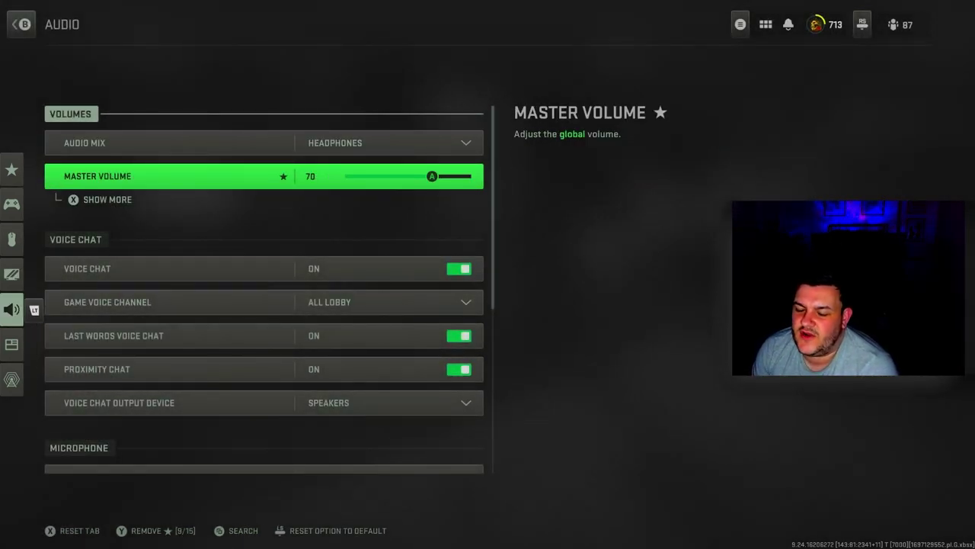
key("Return")
key("Right")
key("Right")
key("Right")
key("Right")
key("Right")
key("Right")
key("Right")
key("Right")
key("Right")
key("Right")
key("Right")
key("Right")
key("Right")
key("Right")
key("Right")
key("Right")
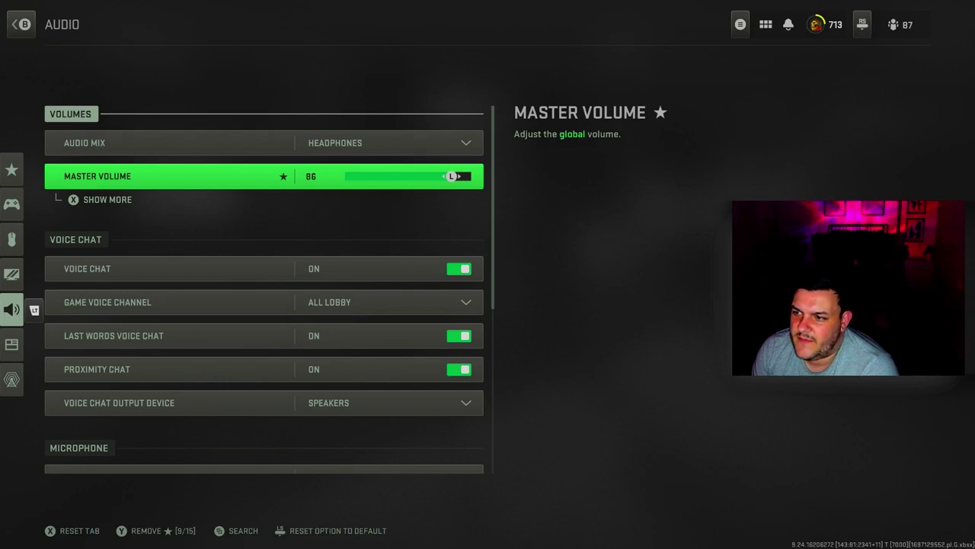
key("Right")
key("Right")
key("Right")
key("Right")
key("Right")
key("Right")
key("Right")
key("Right")
key("Right")
key("Right")
key("Right")
key("Right")
key("Right")
key("Right")
key("Return")
Step: Review the Voice Chat, Game Voice Channel and microphone options without changing them
key("Down")
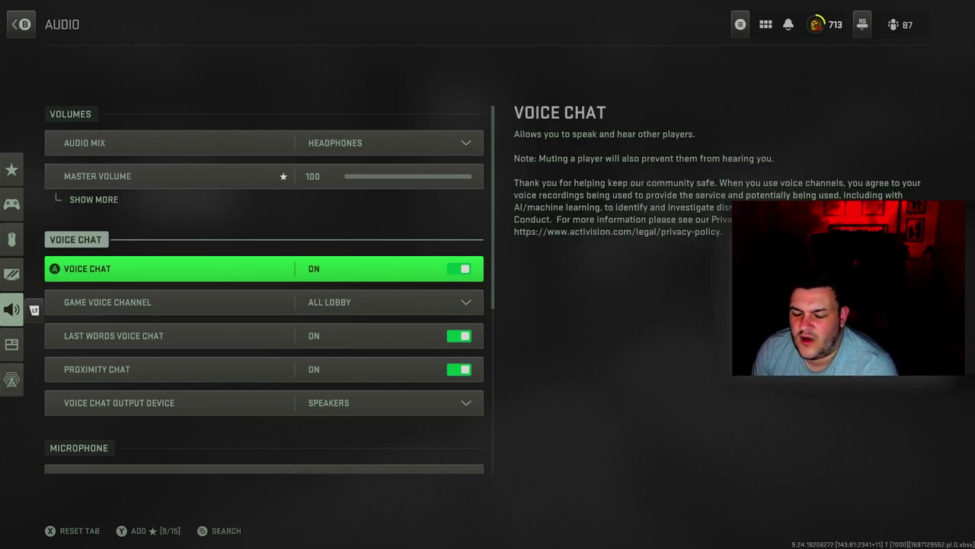
key("Down")
key("Up")
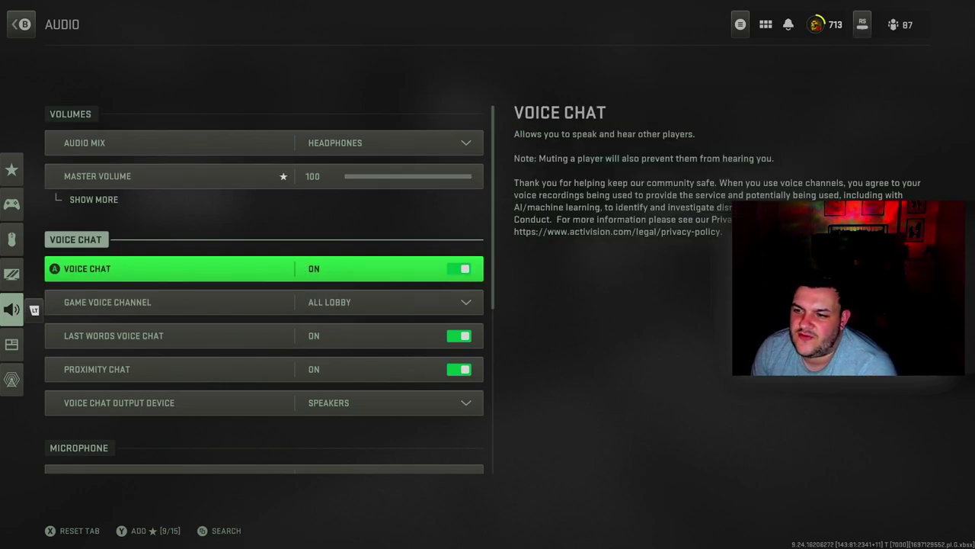
key("Down")
key("Down")
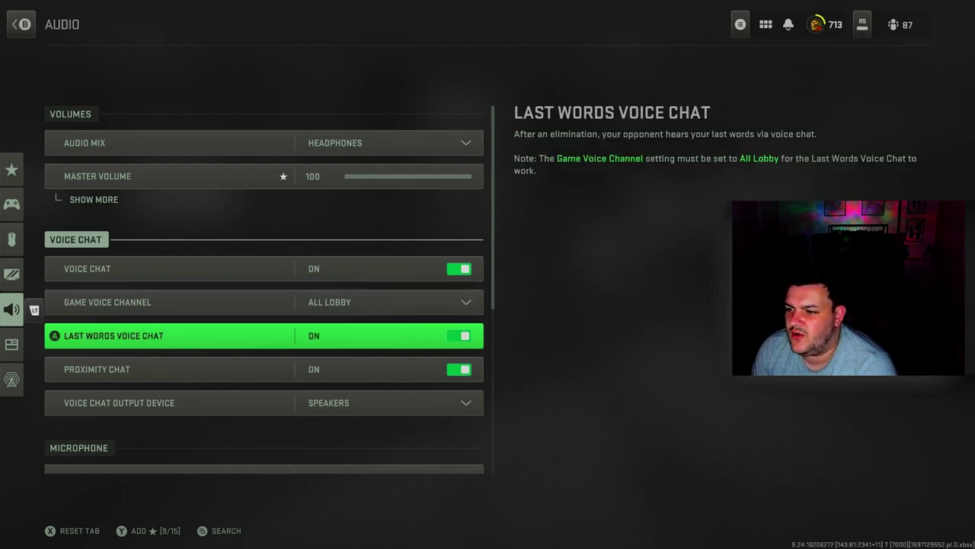
key("Down")
key("Down")
key("Down")
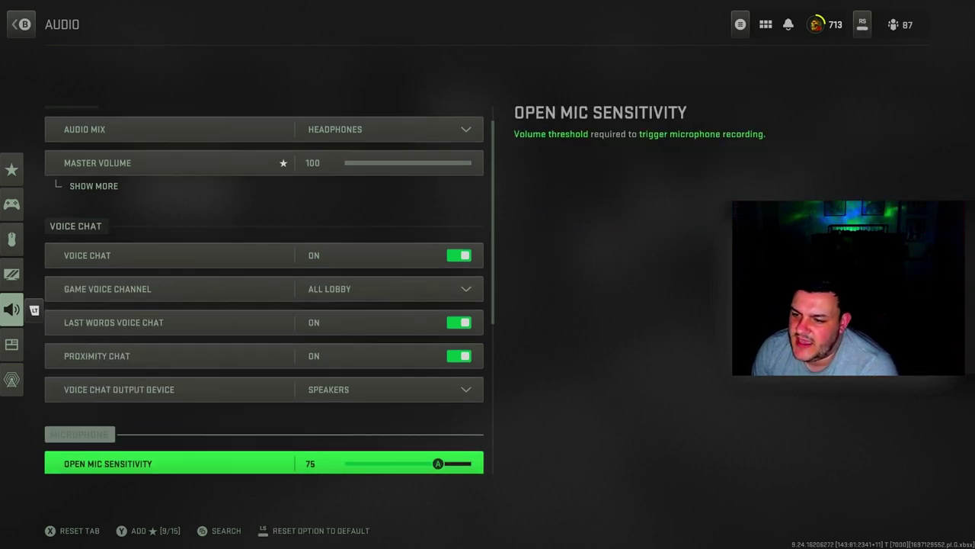
key("Down")
key("Down")
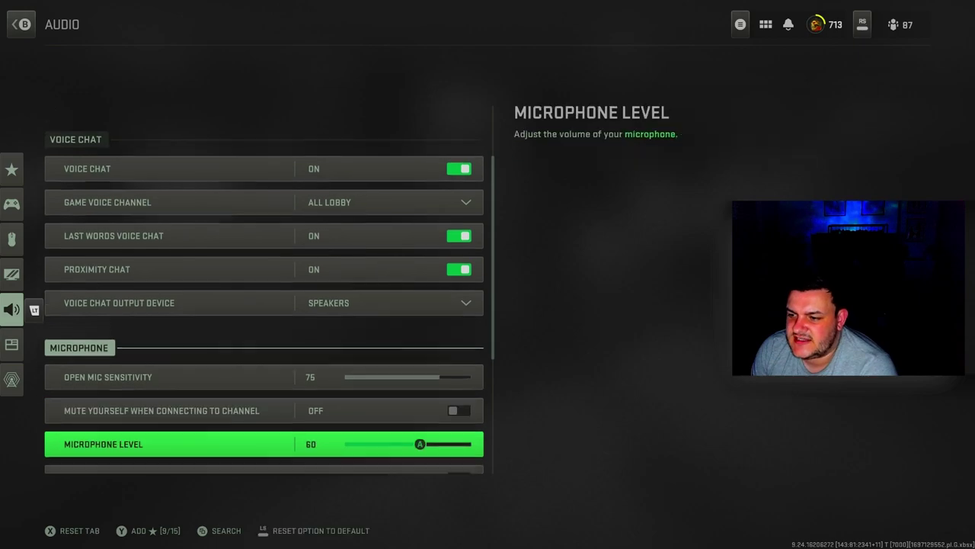
key("Down")
Step: Look over Microphone Level, mute-on-connect and Test Microphone, down to Subtitles Size
key("Up")
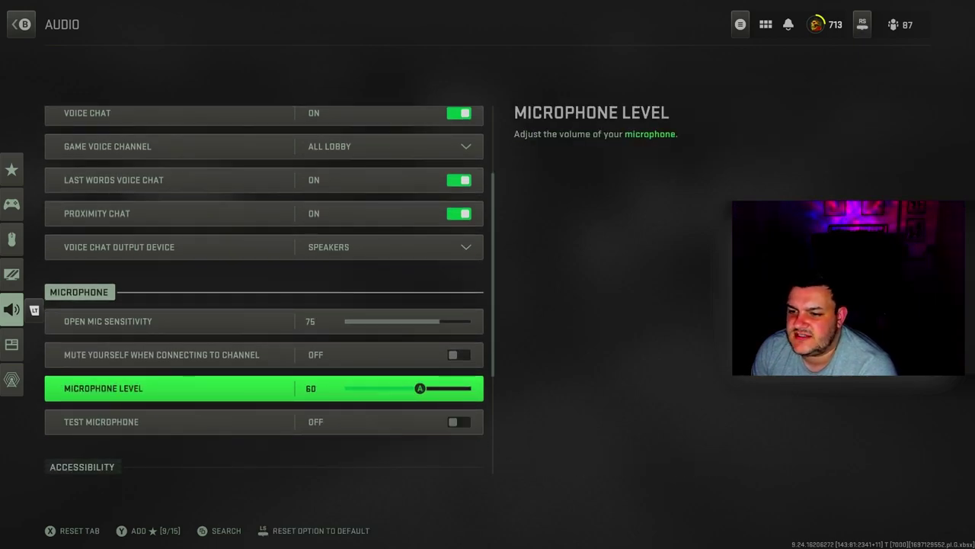
key("Up")
key("Down")
key("Down")
key("Down")
key("Down")
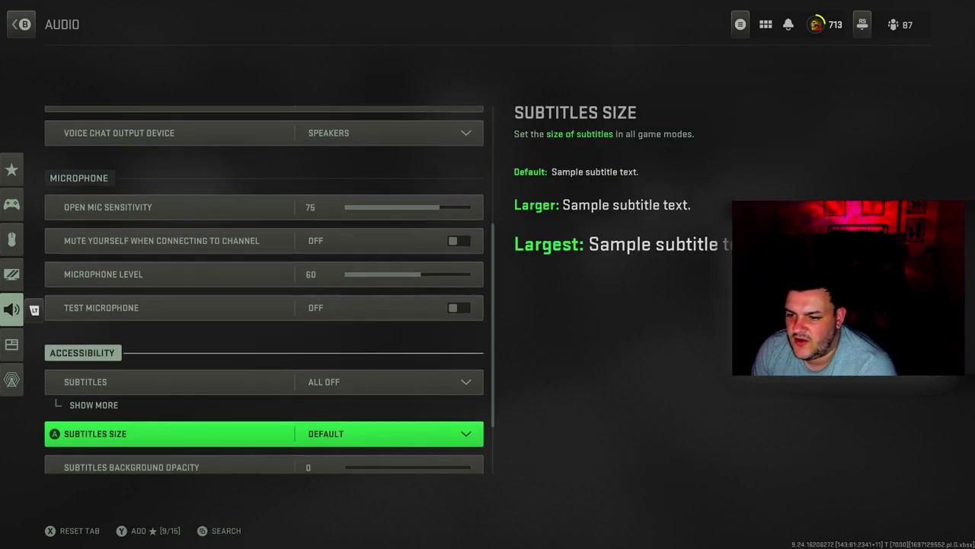
key("Up")
key("Down")
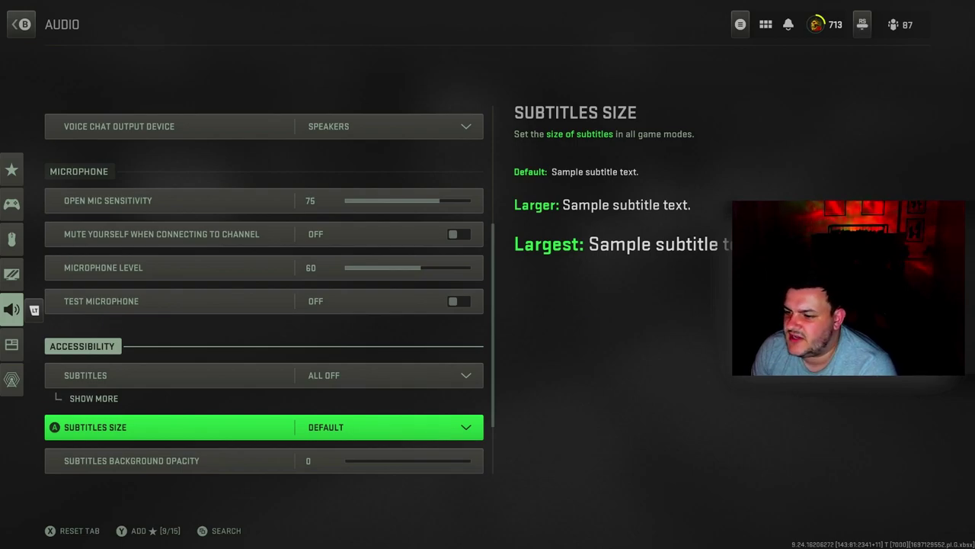
key("Down")
key("Down")
Step: Check Reduce Tinnitus Sound, Juggernaut Music and Hit Marker Sound Effects, then select the Interface category
key("Down")
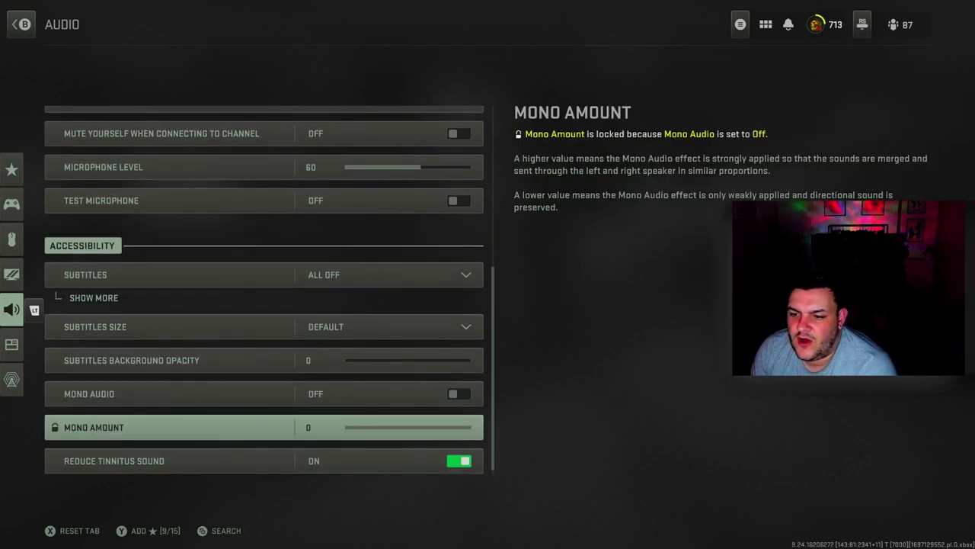
key("Down")
key("Down")
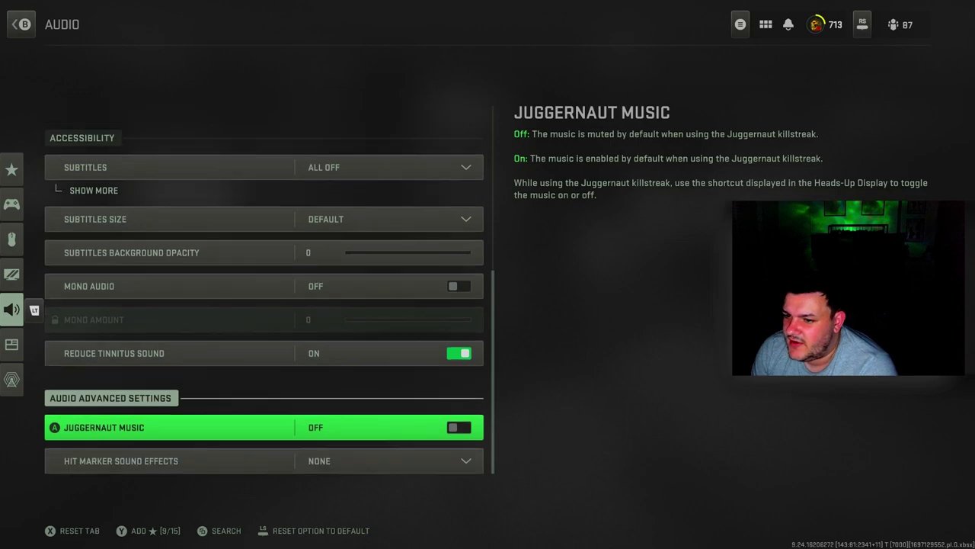
key("Down")
key("Down")
key("Up")
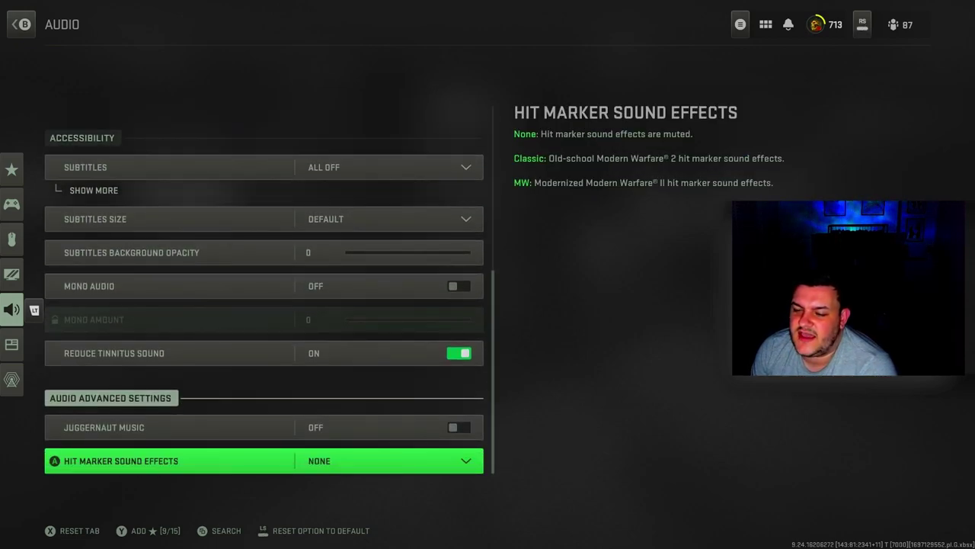
key("Left")
key("Down")
Step: Scroll Interface past the Text Chat options and Language Selection, then open Color Customization
key("Return")
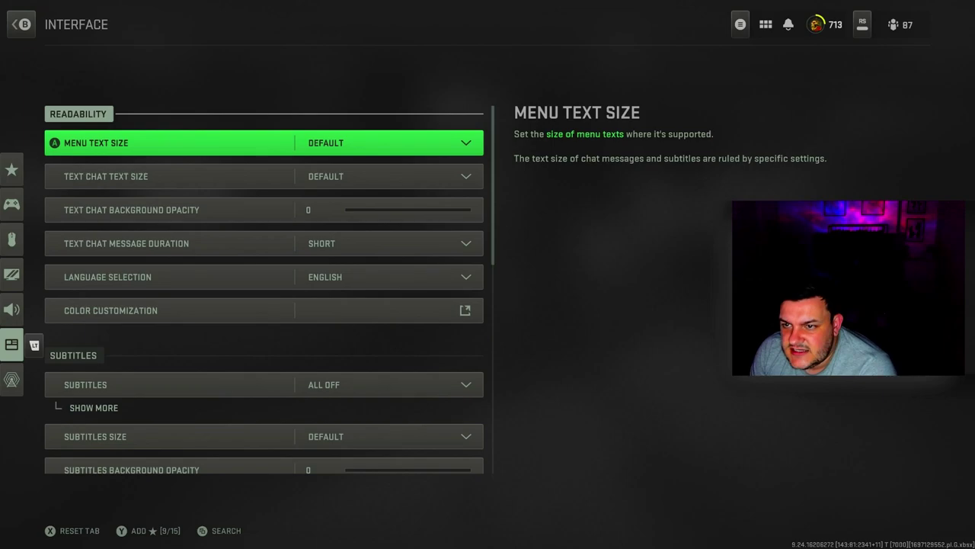
key("Down")
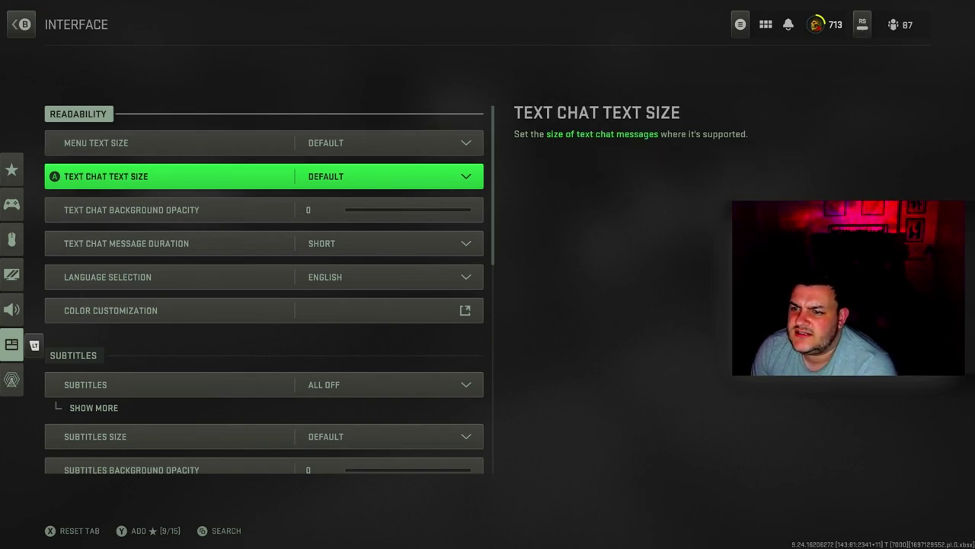
key("Down")
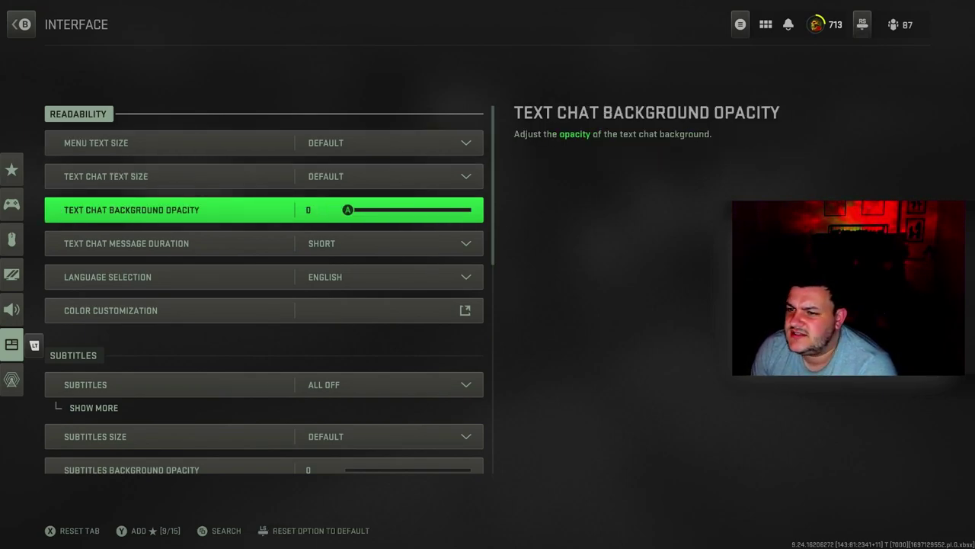
key("Down")
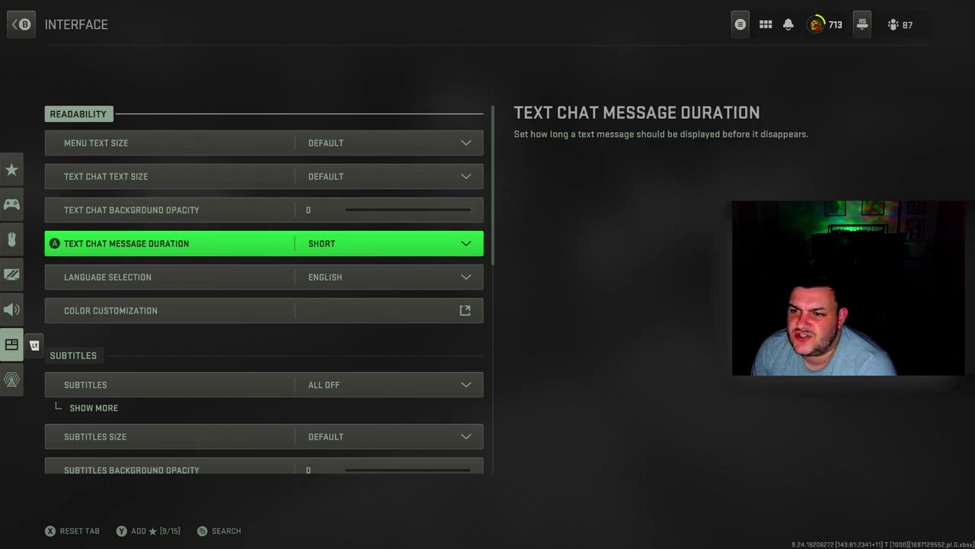
key("Down")
key("Up")
key("Down")
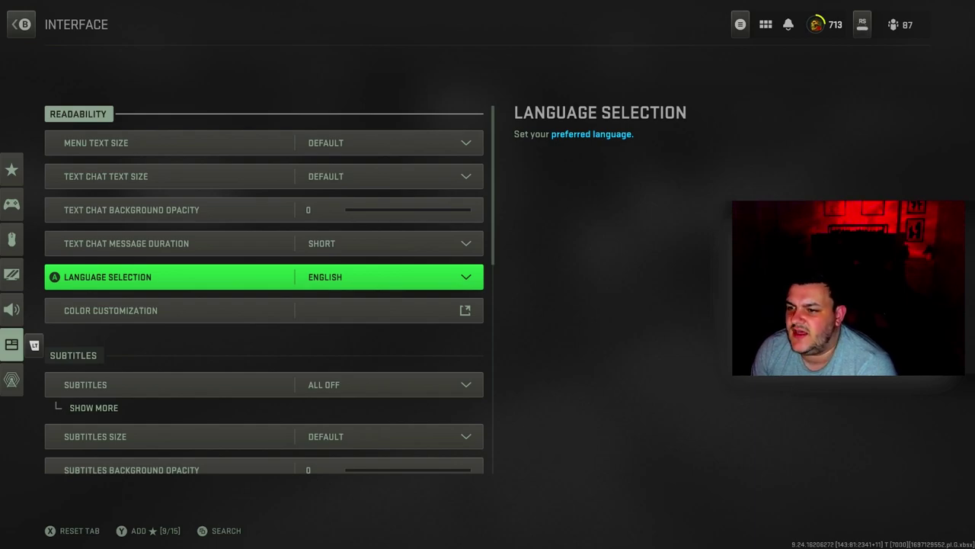
key("Down")
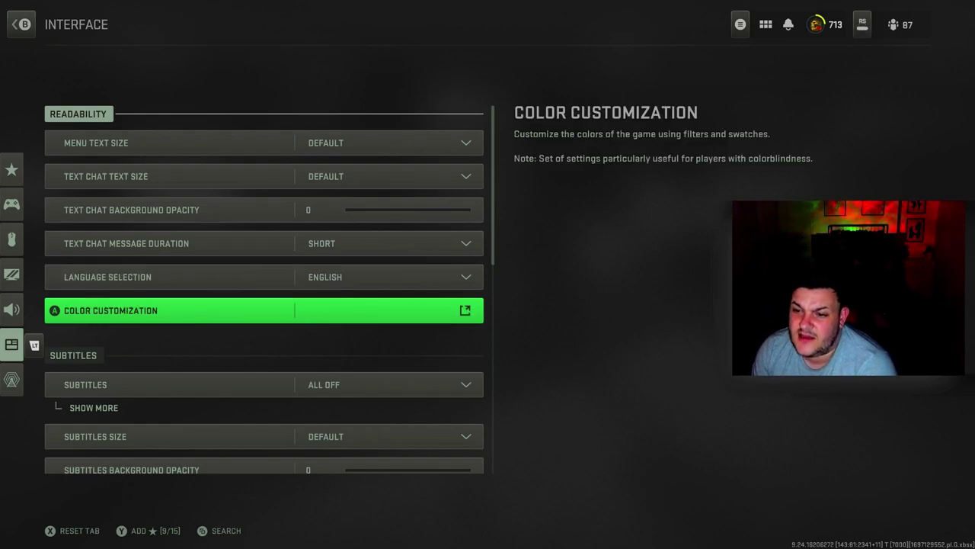
key("Return")
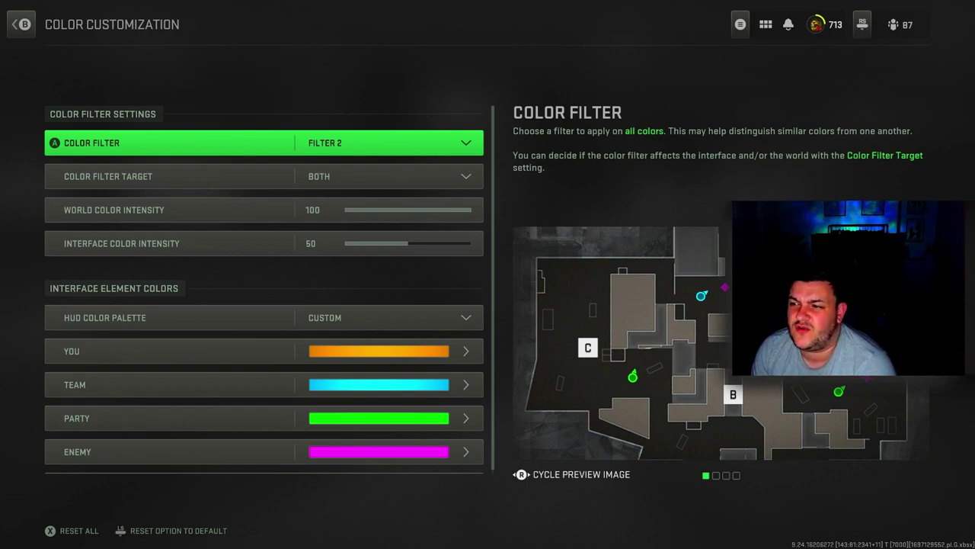
Step: Keep Color Filter at Filter 2 targeting Both, then reach Interface Color Intensity
key("Return")
key("Return")
key("Down")
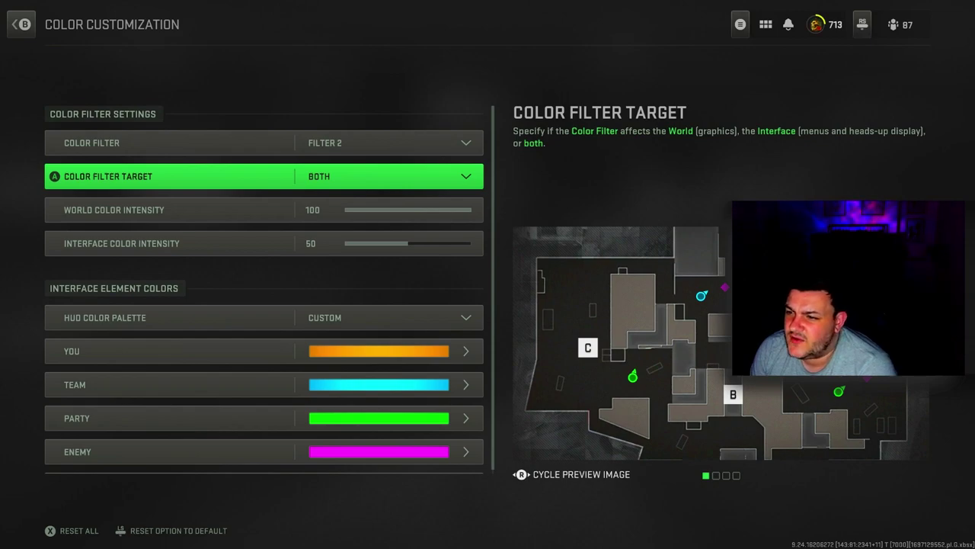
key("Return")
key("Return")
key("Down")
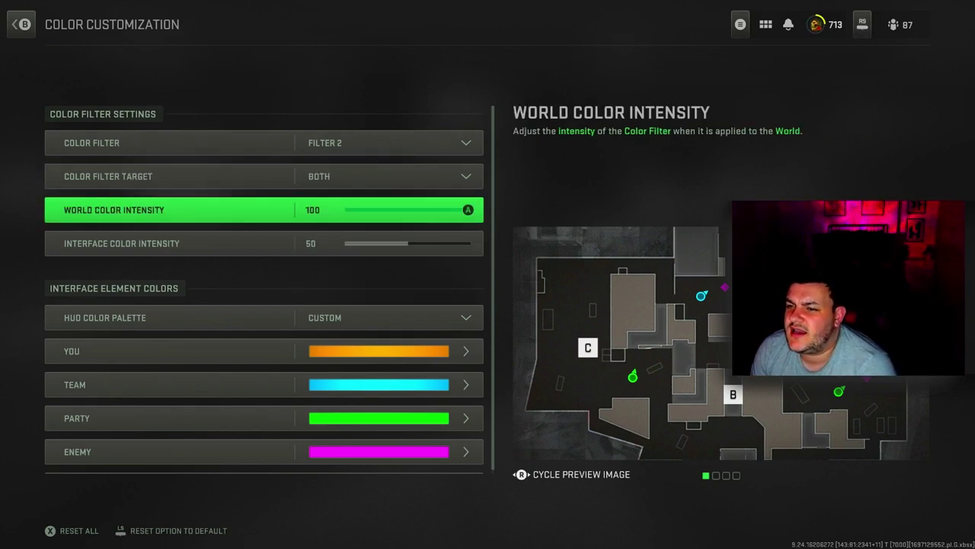
key("Down")
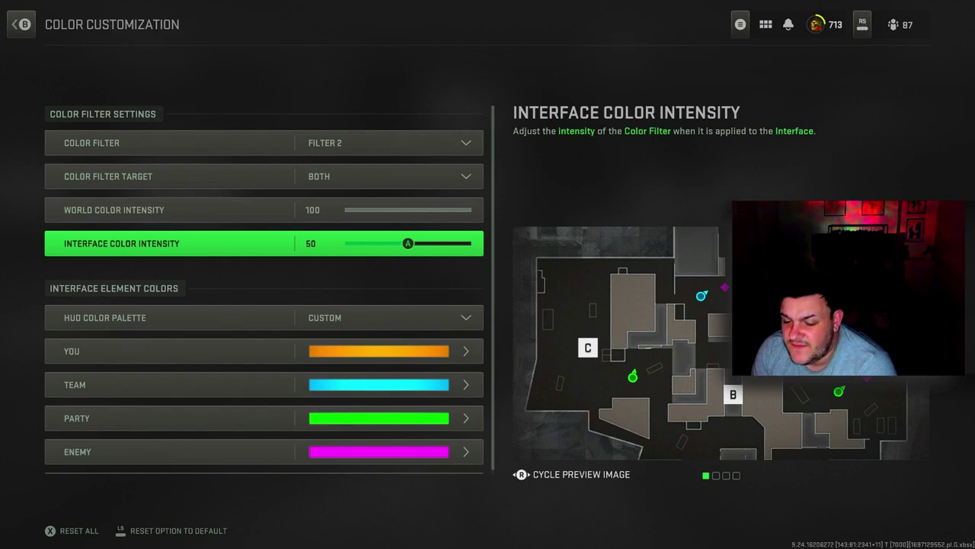
Step: Check the HUD Color Palette, view the Enemy colour editor, and expand the Squad Member Colors
key("Down")
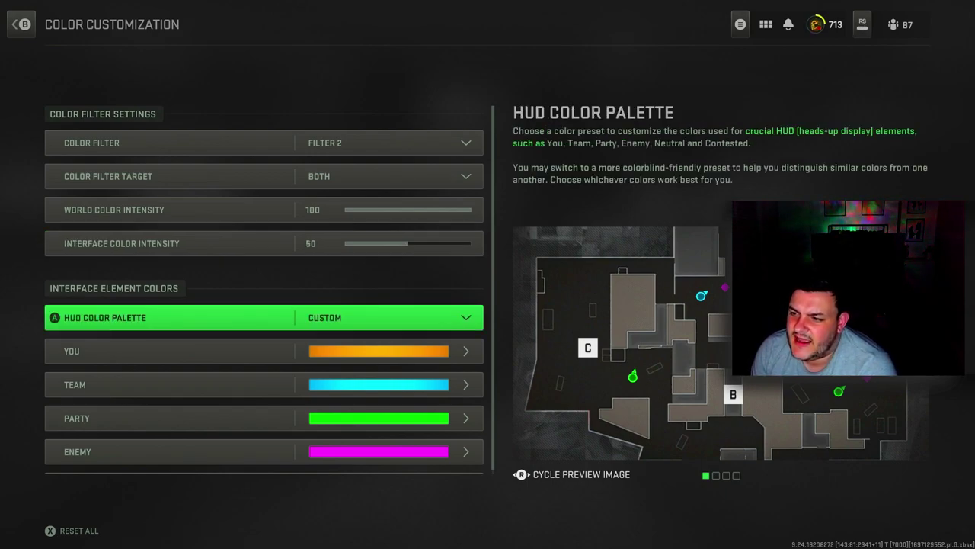
key("Down")
key("Down")
key("Down")
key("Down")
key("Return")
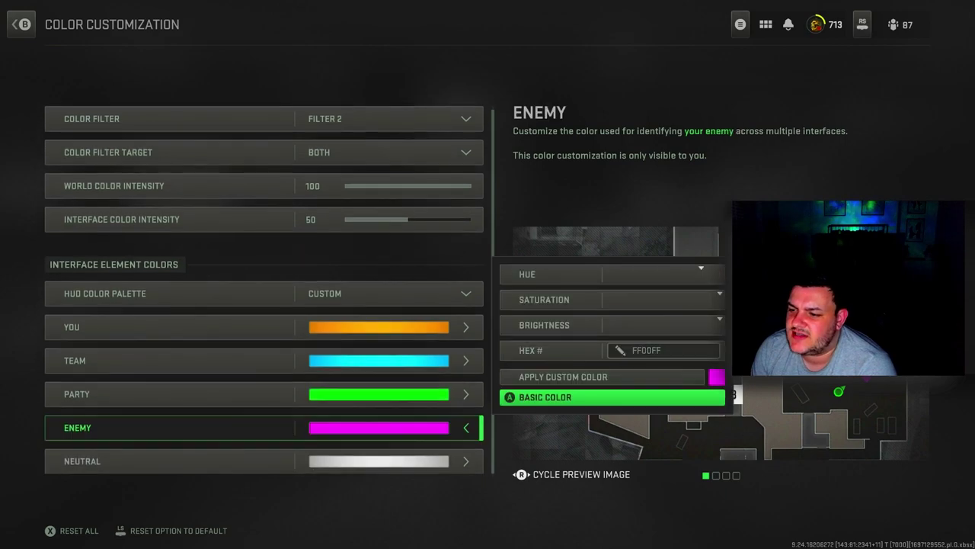
key("Escape")
key("Down")
key("Down")
key("Down")
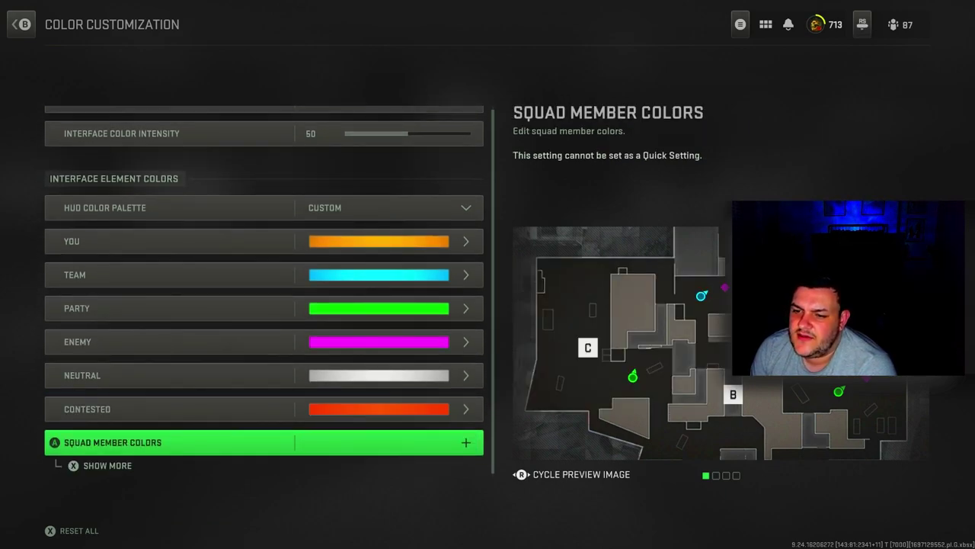
key("Return")
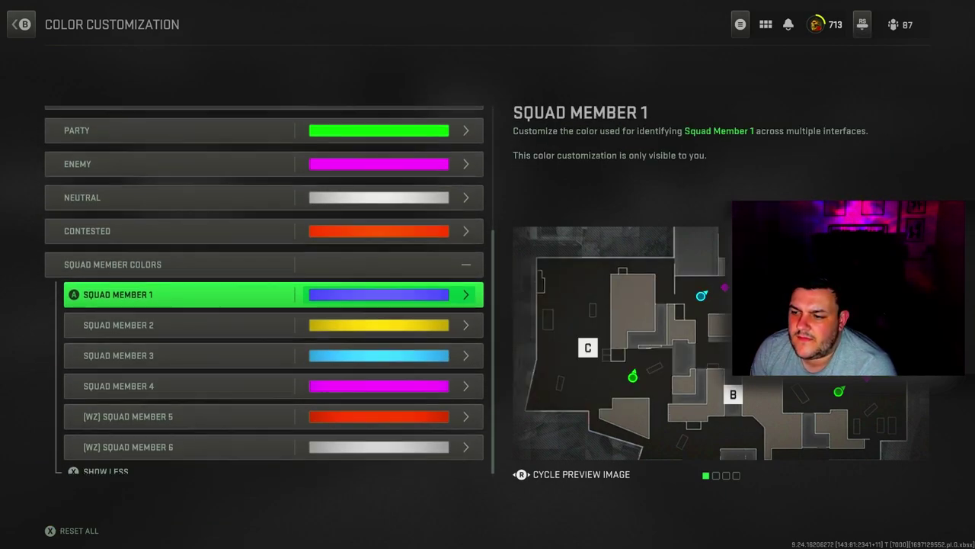
key("Down")
key("Down")
key("Down")
key("Down")
key("Down")
key("Down")
key("Escape")
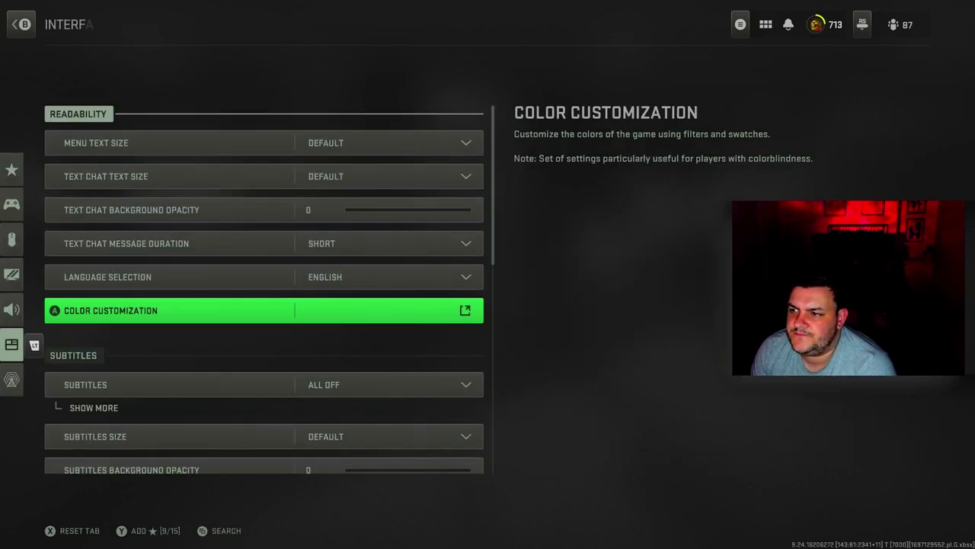
key("Down")
key("Down")
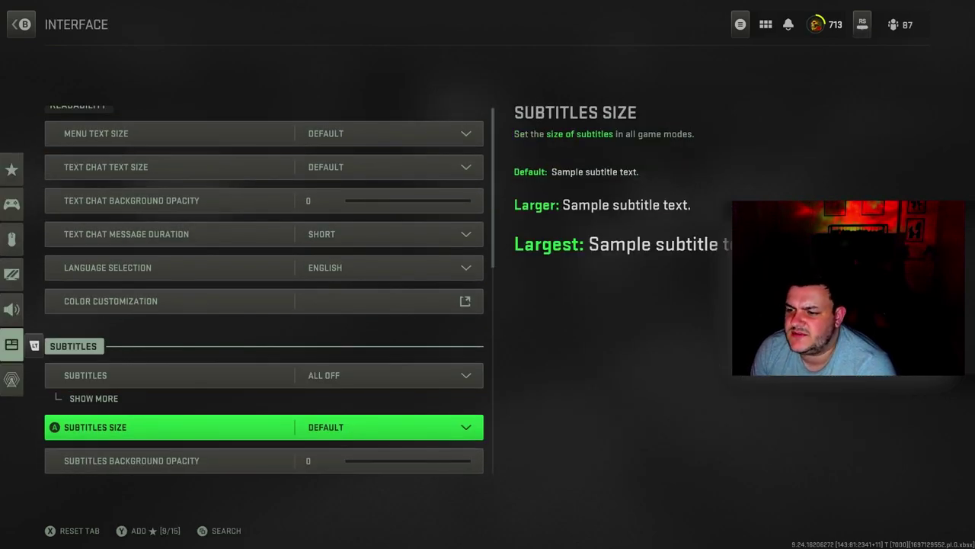
key("Down")
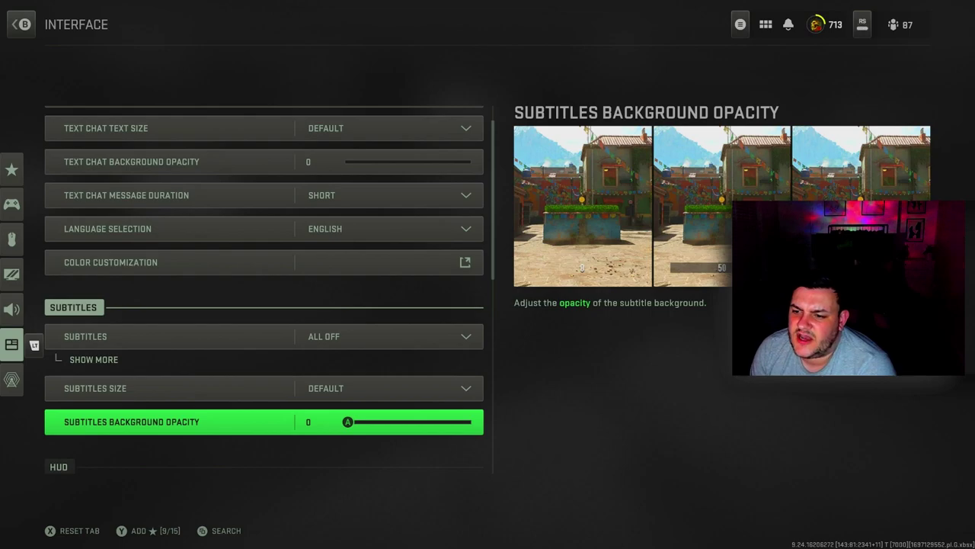
key("Down")
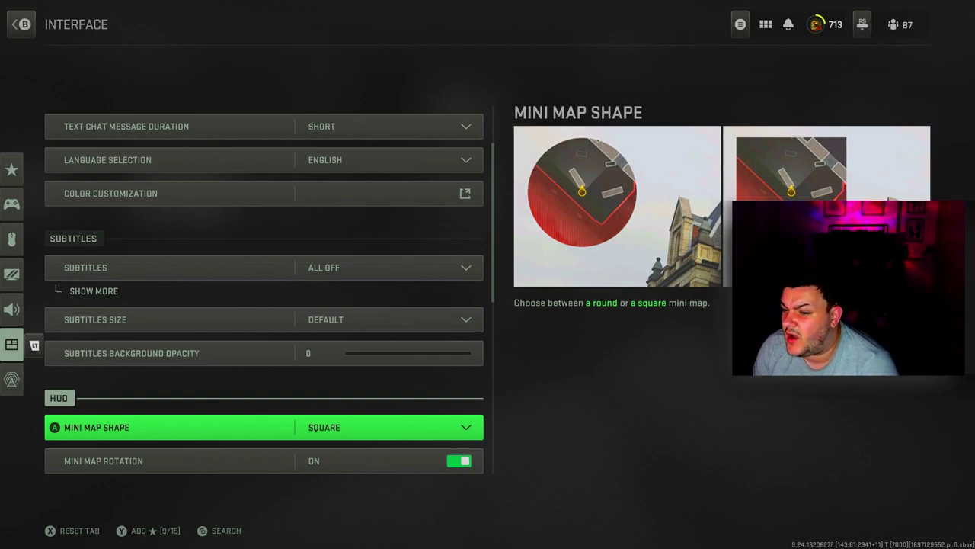
key("Down")
key("Up")
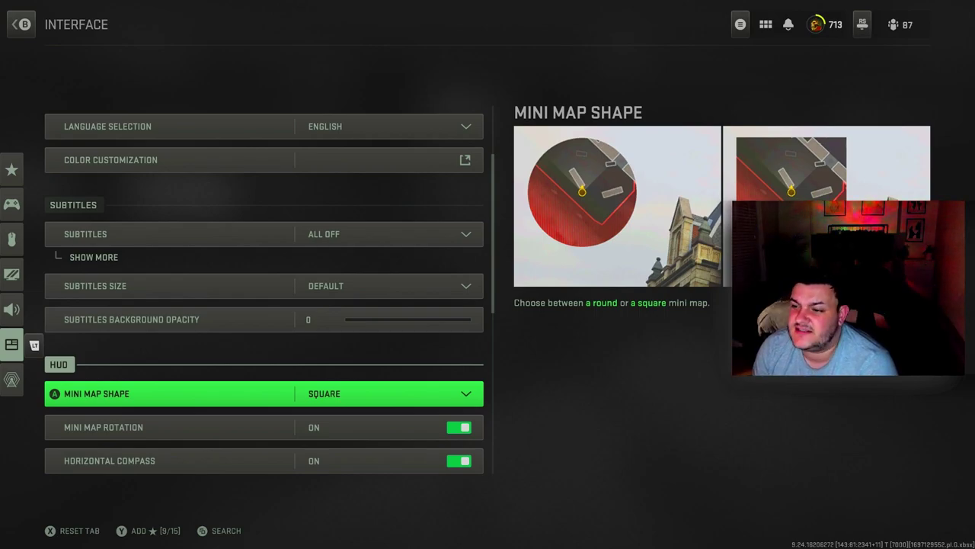
key("Down")
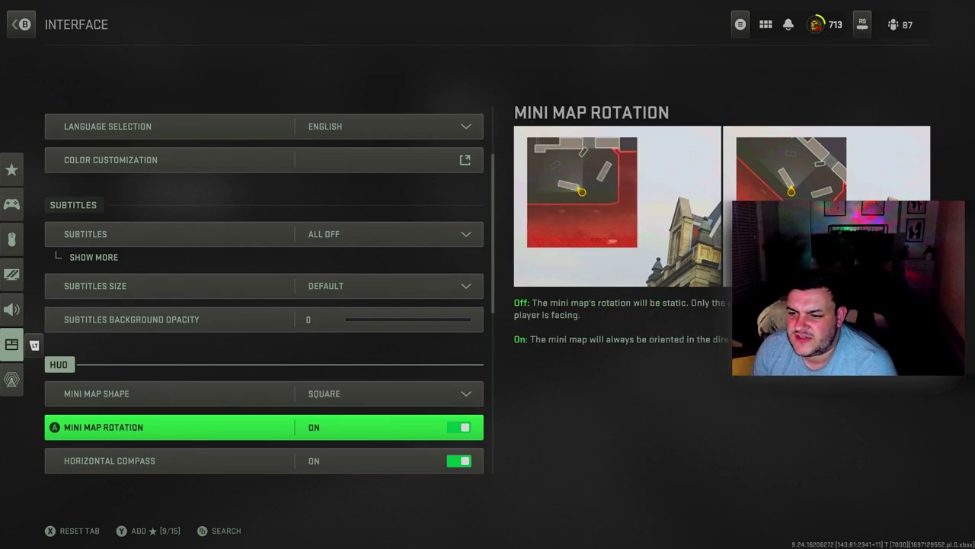
key("Down")
key("Down")
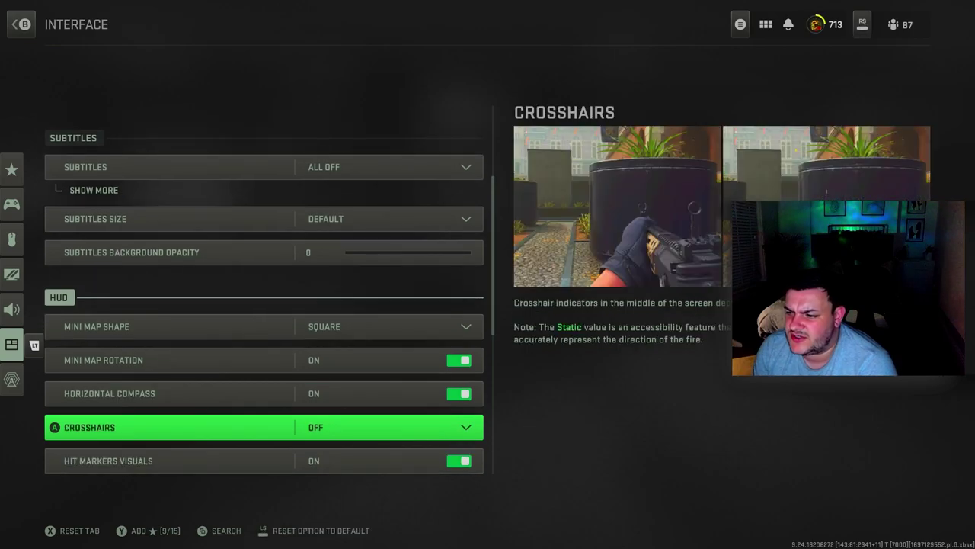
key("Down")
key("Down")
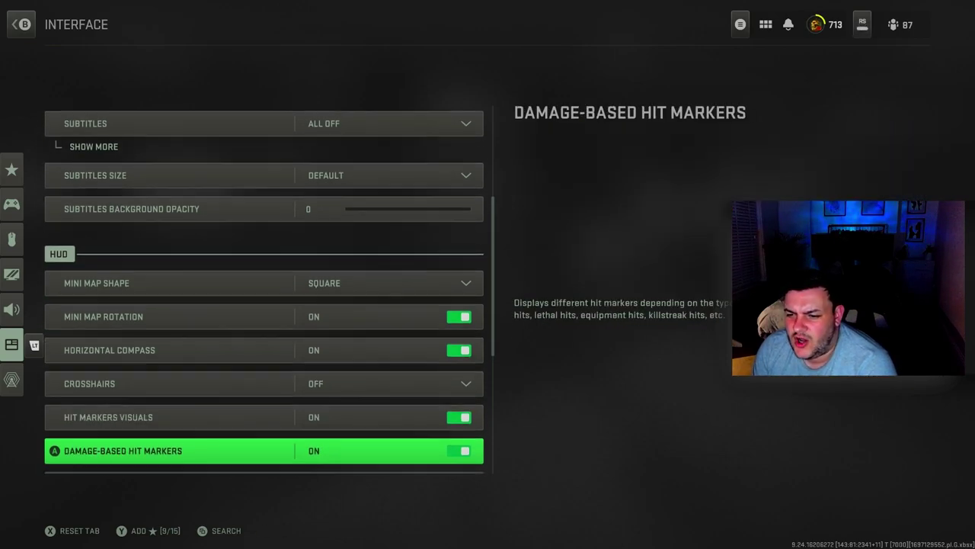
key("Down")
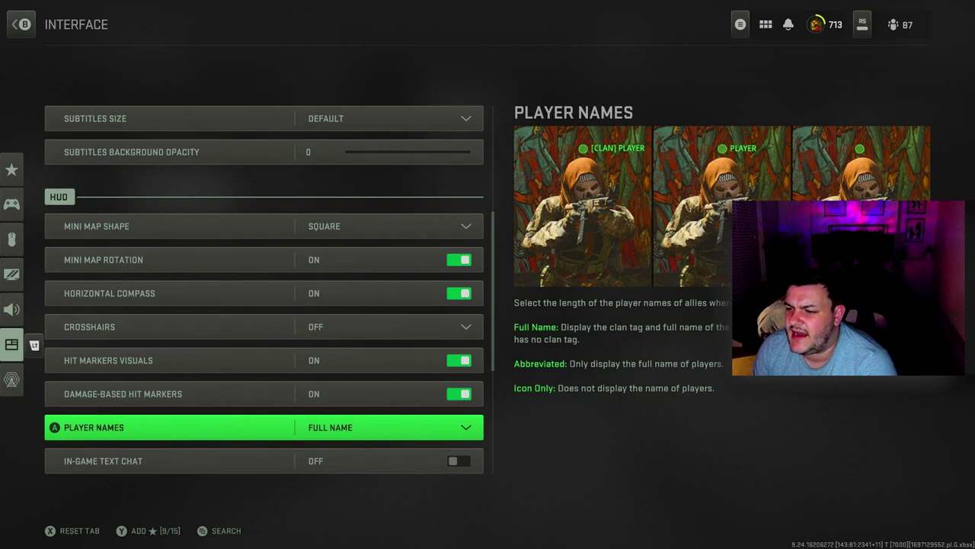
key("Down")
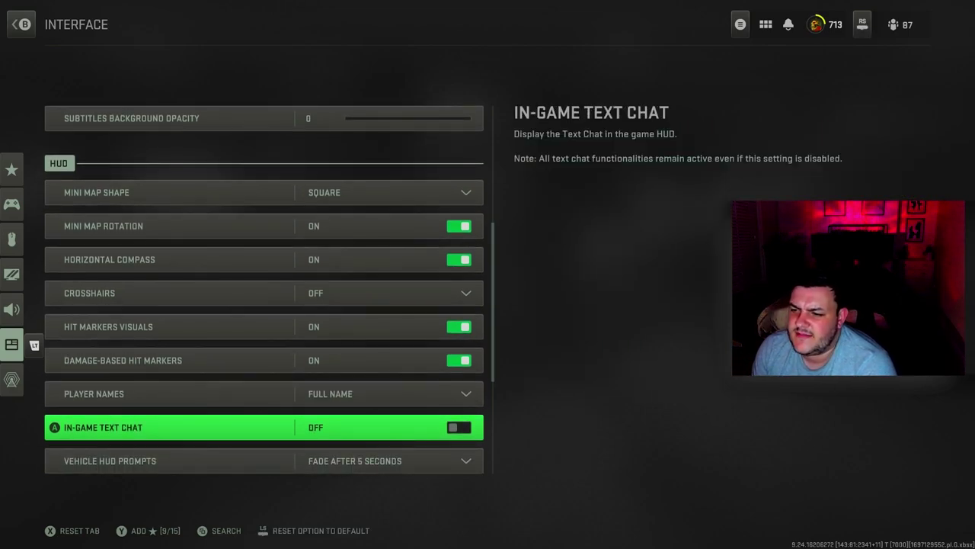
key("Down")
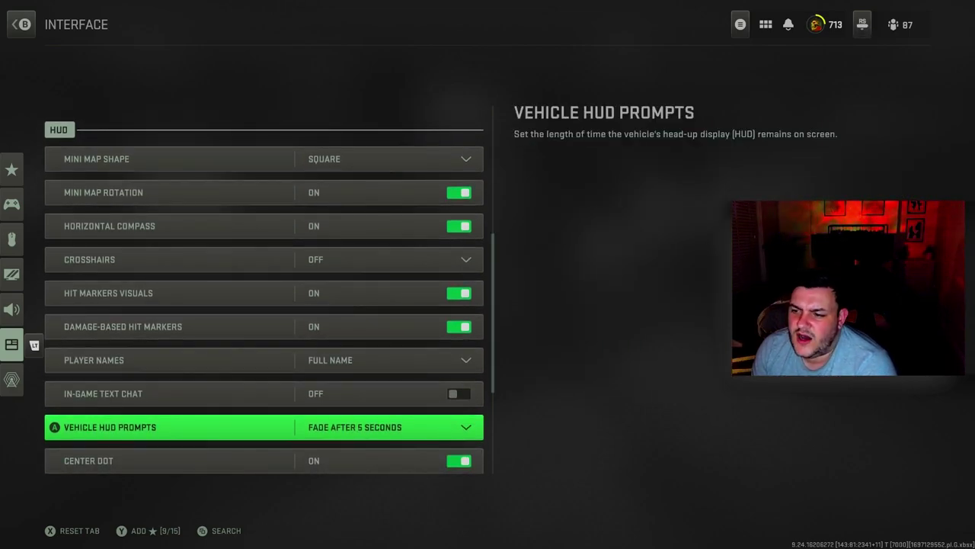
key("Down")
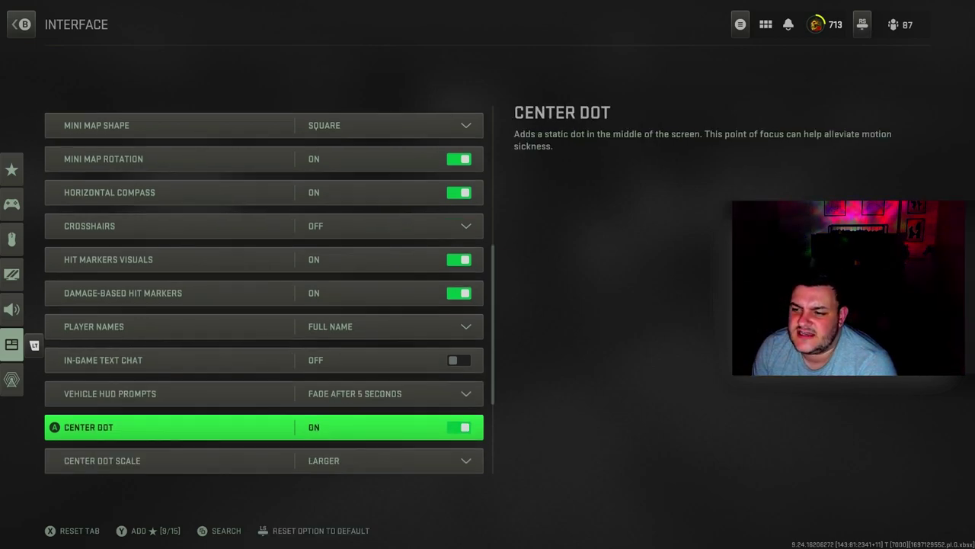
key("Down")
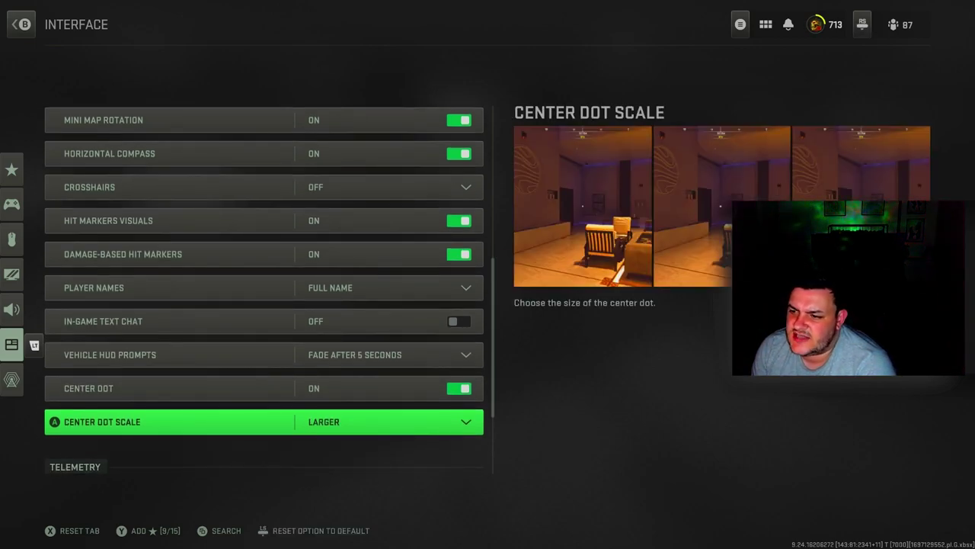
key("Down")
key("Up")
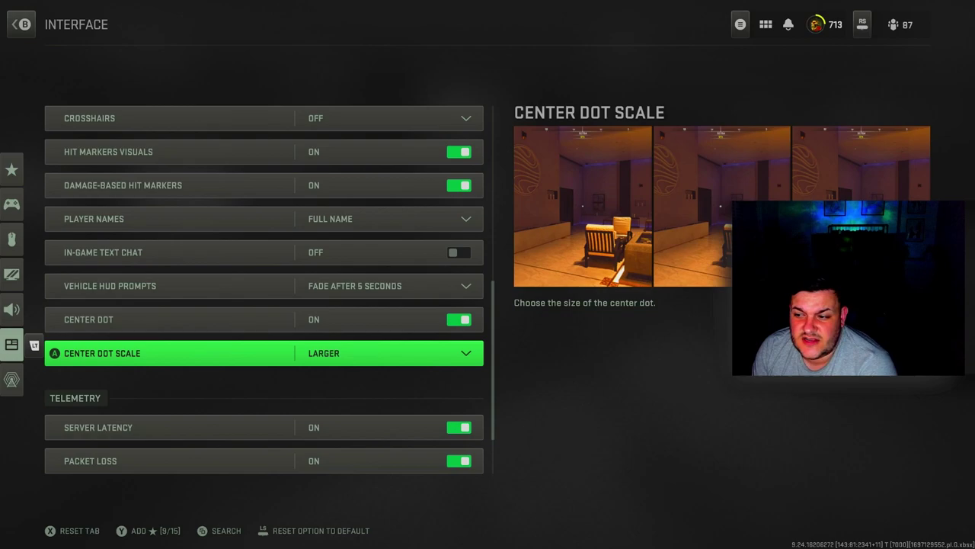
key("Return")
key("Down")
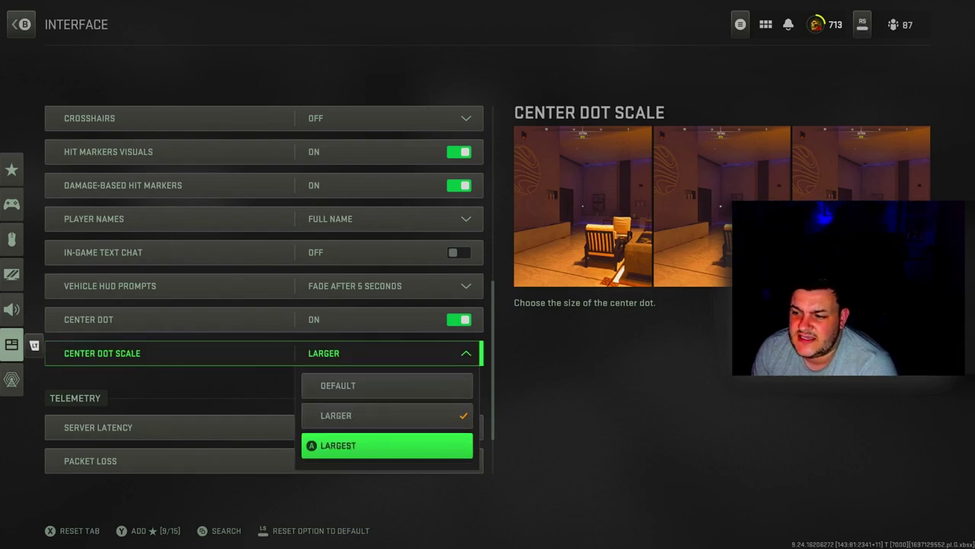
key("Up")
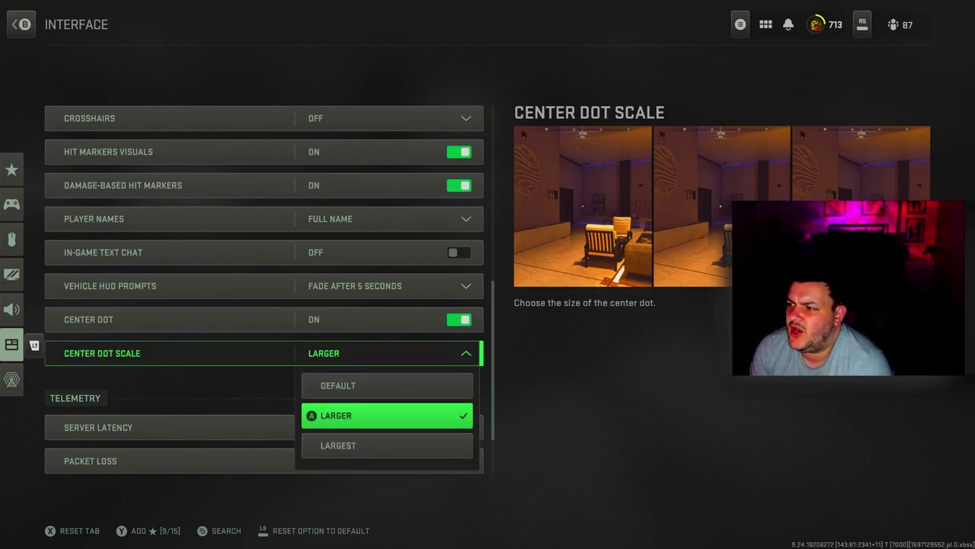
Step: Keep Center Dot Scale at Larger and scroll past Server Latency, Packet Loss, Clock and Connection Meter
key("Return")
key("Down")
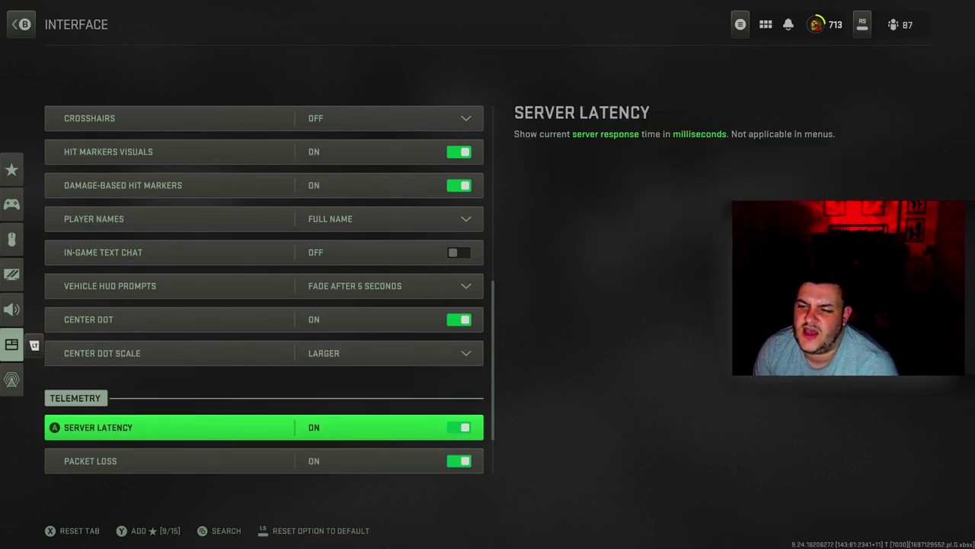
key("Down")
key("Down")
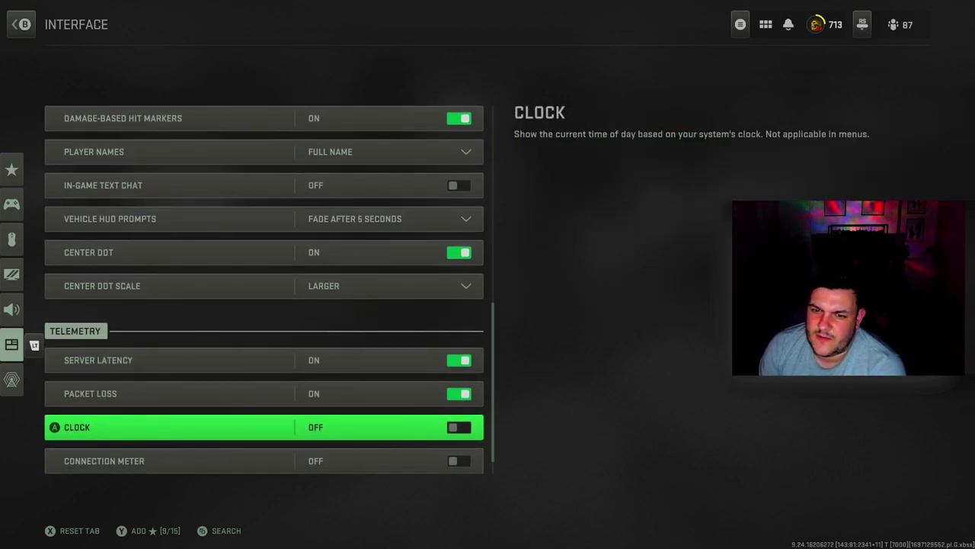
key("Down")
key("Down")
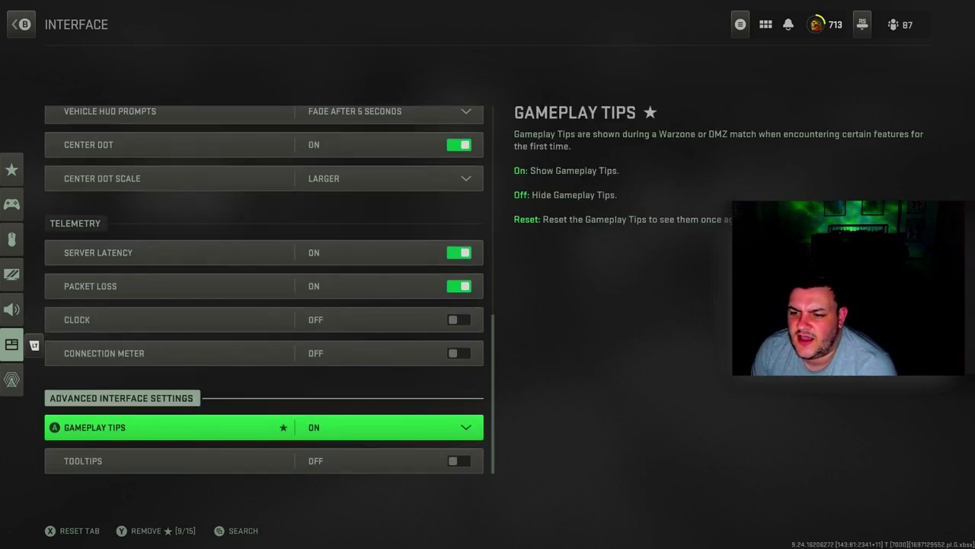
Step: Set Gameplay Tips to Off, leaving Tooltips Off and Inverted Flash On
key("Down")
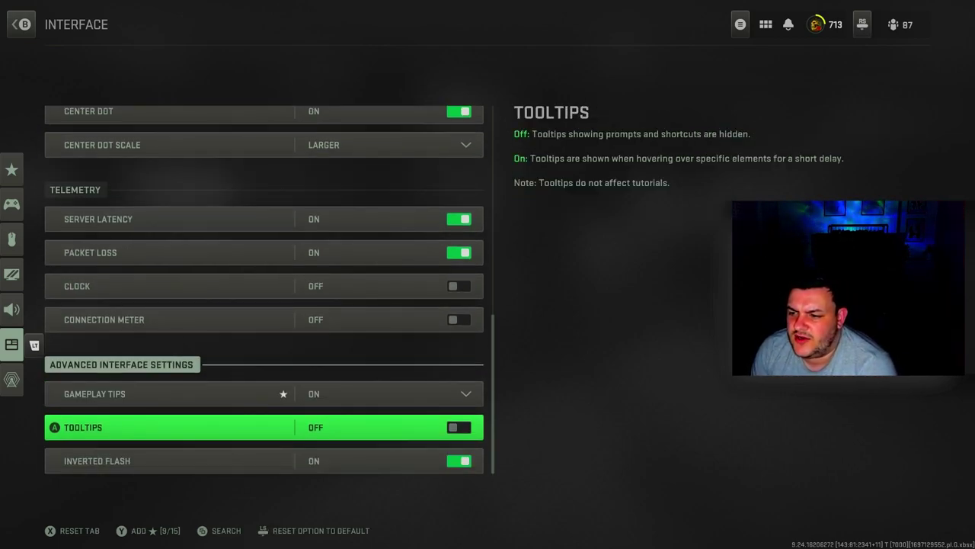
key("Up")
key("Return")
key("Up")
key("Return")
key("Down")
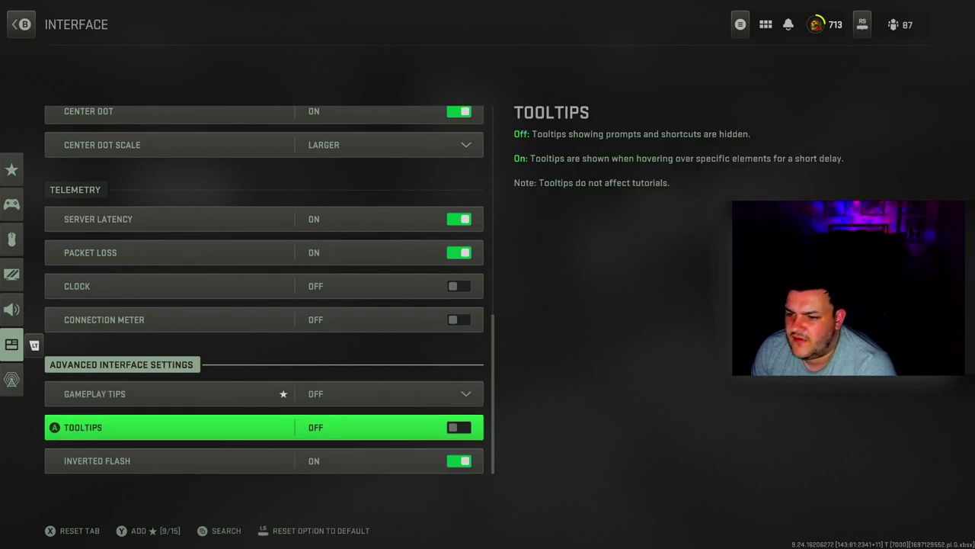
key("Down")
key("Down")
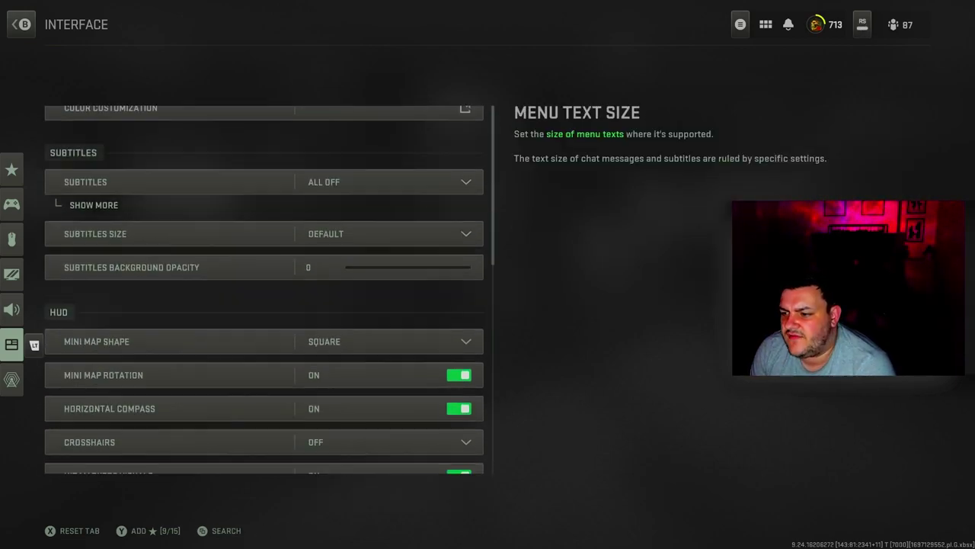
key("Up")
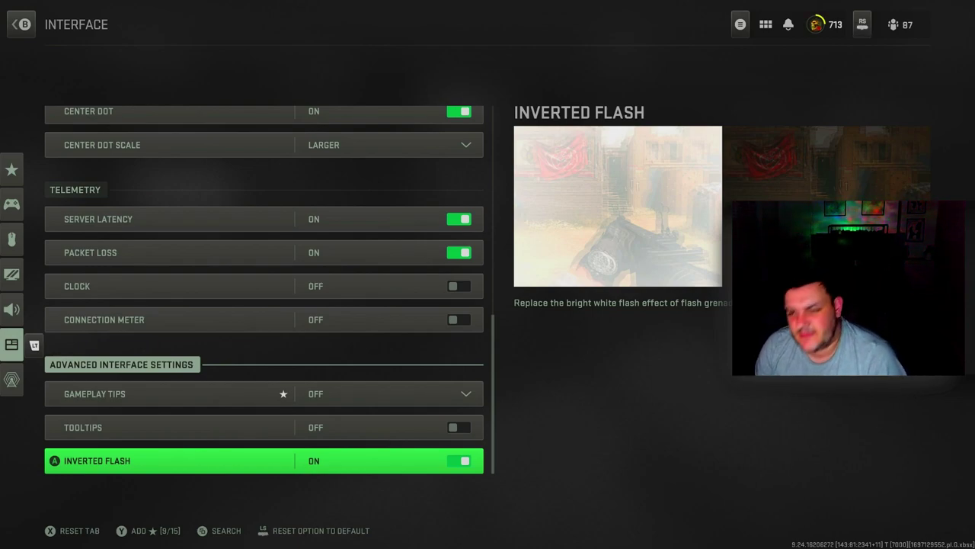
Step: Open the Account & Network settings, then exit back to the HQ home screen's Settings panel
key("Down")
key("Return")
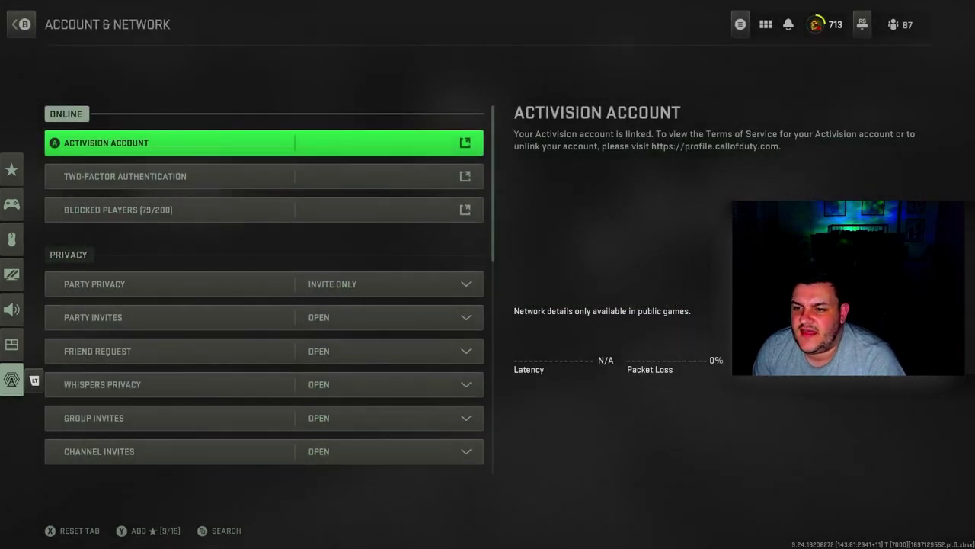
key("Escape")
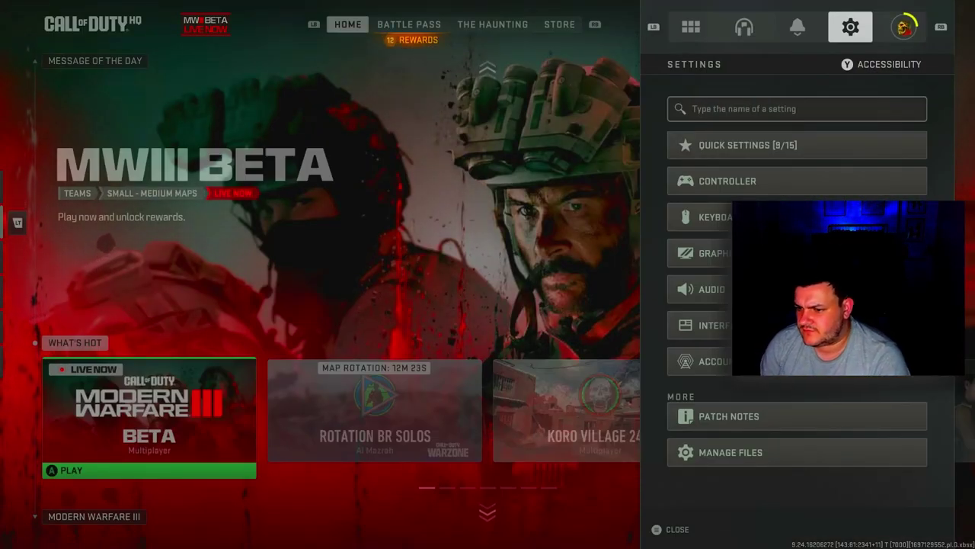